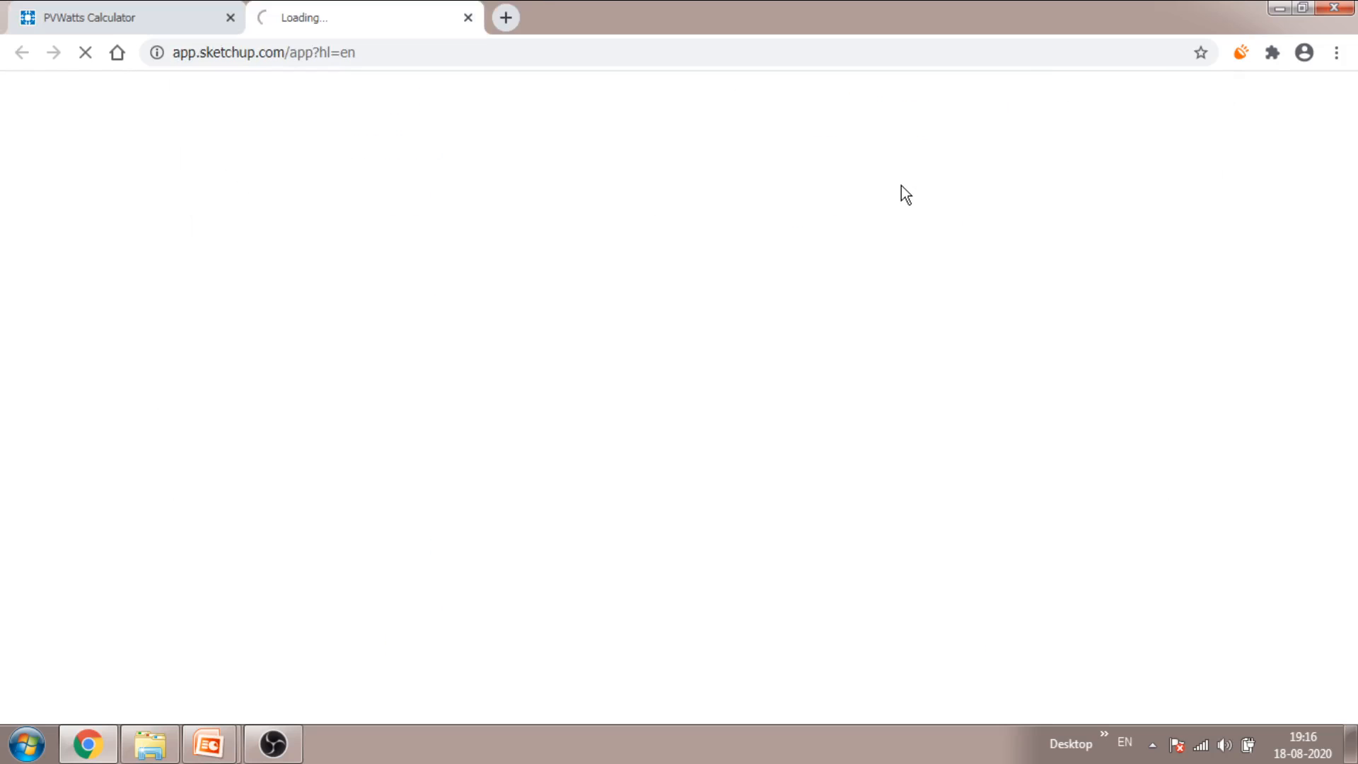
# Step: Close the PVWatts Calculator page and create a new SketchUp model from the Simple Template - Meters
pyautogui.click(230, 17)
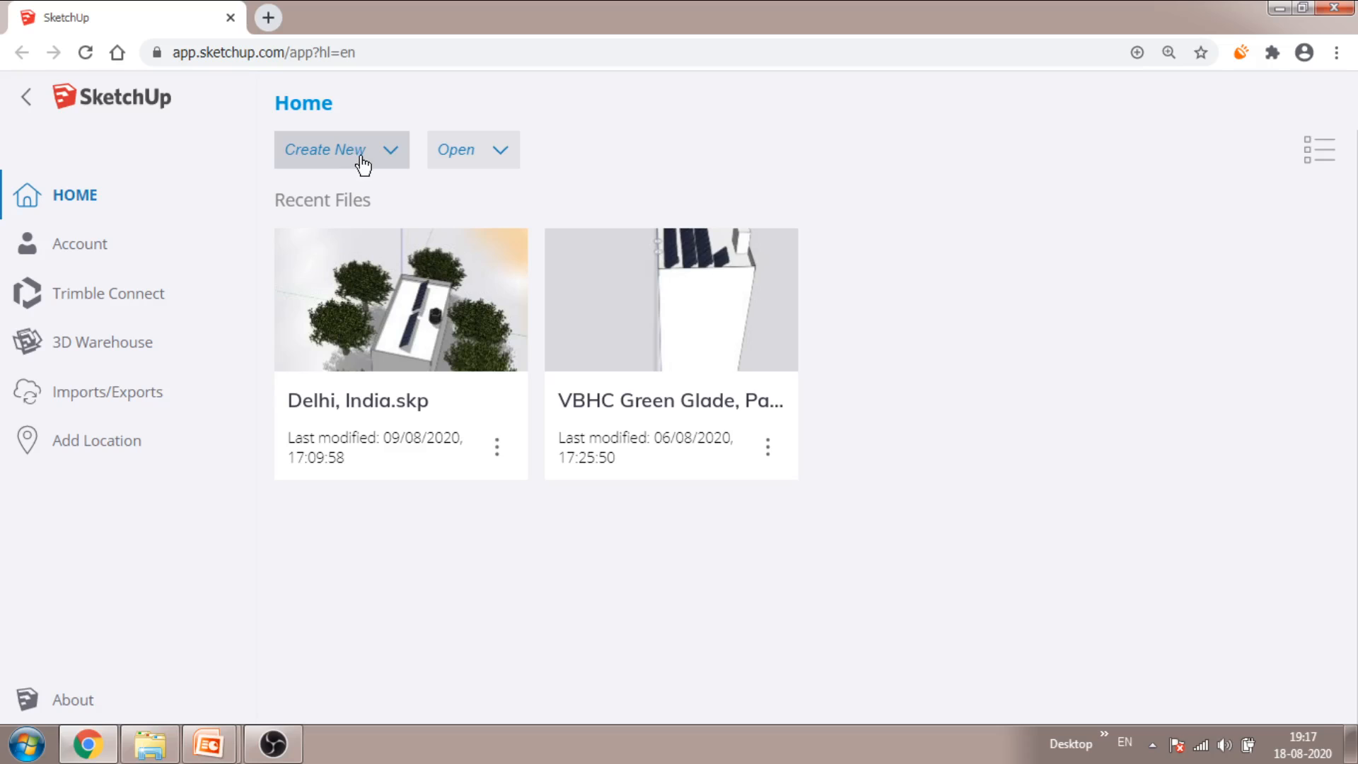
pyautogui.click(387, 155)
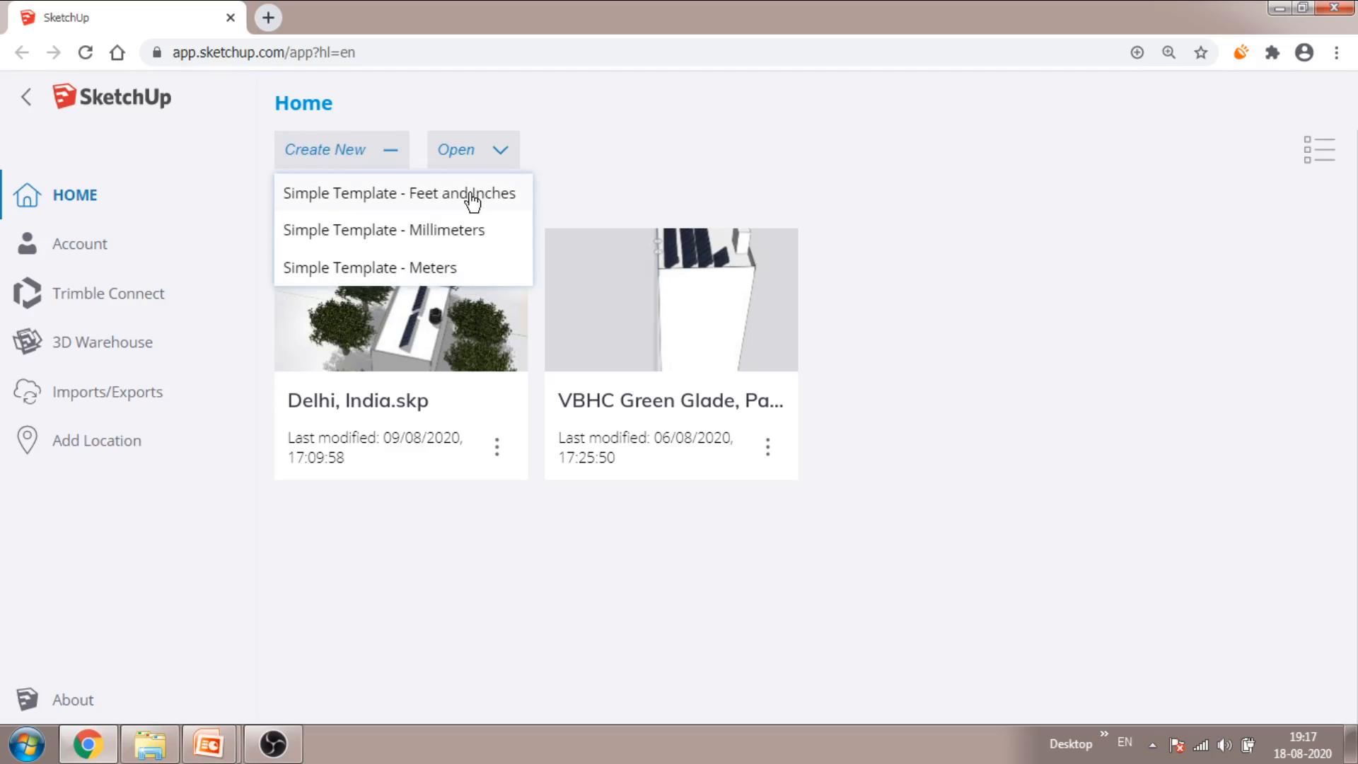
pyautogui.click(453, 268)
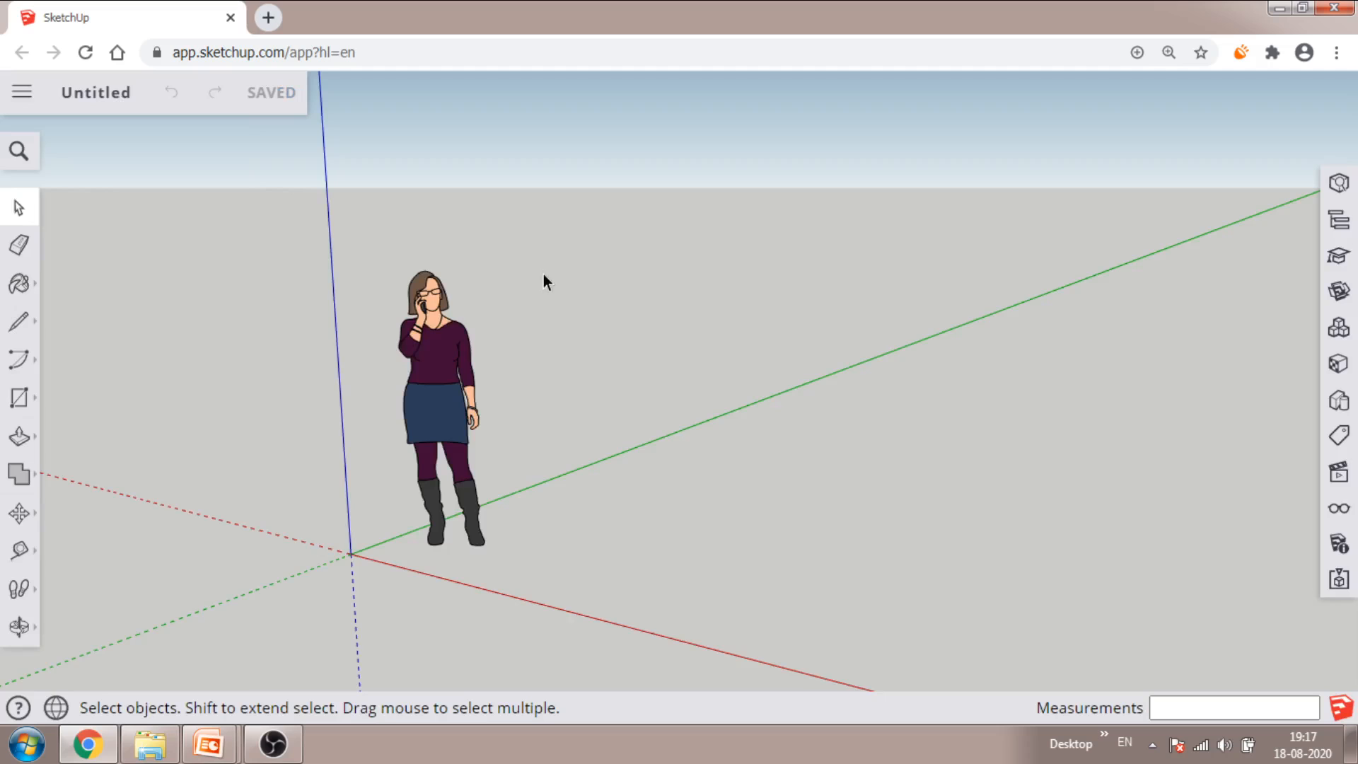
# Step: Erase the default human figure standing near the origin
pyautogui.scroll(-4, 563, 360)
pyautogui.moveTo(543, 445); pyautogui.dragTo(665, 318, button='middle')
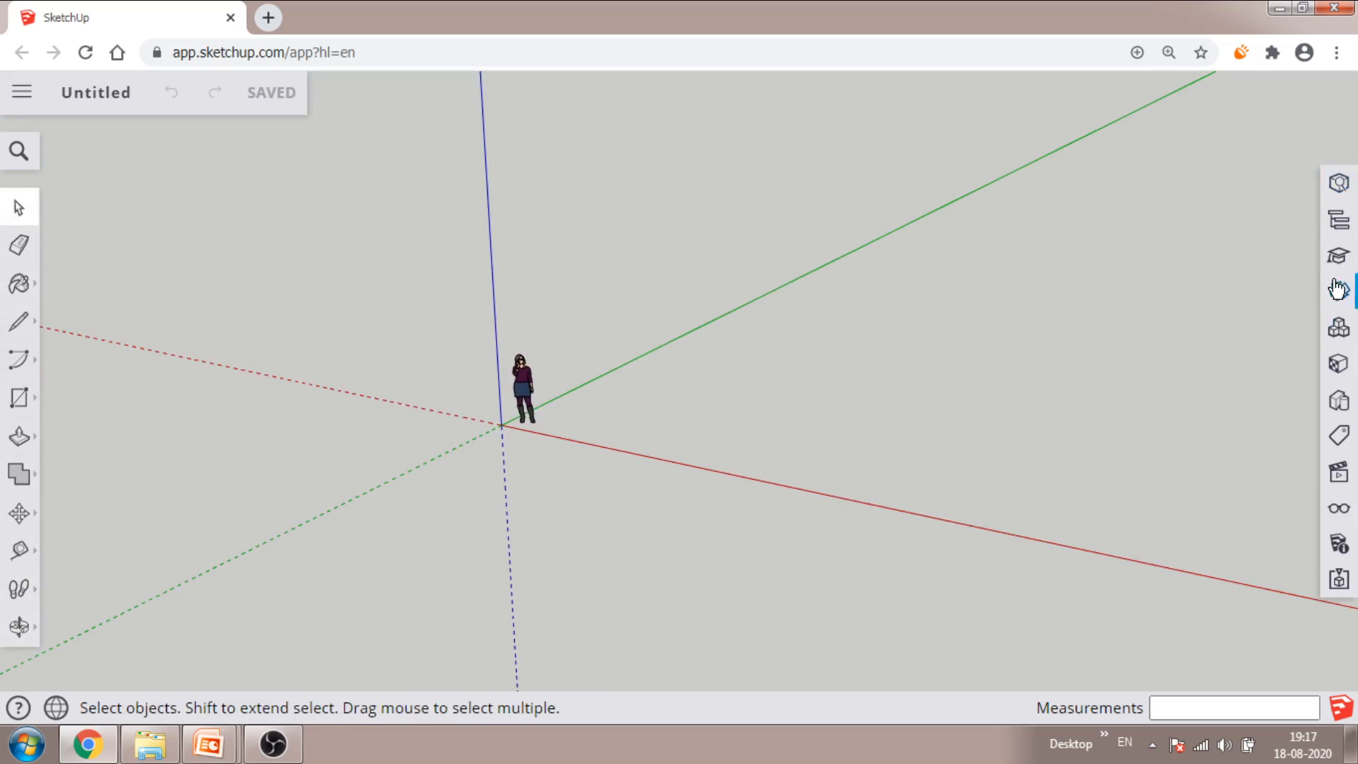
pyautogui.rightClick(524, 386)
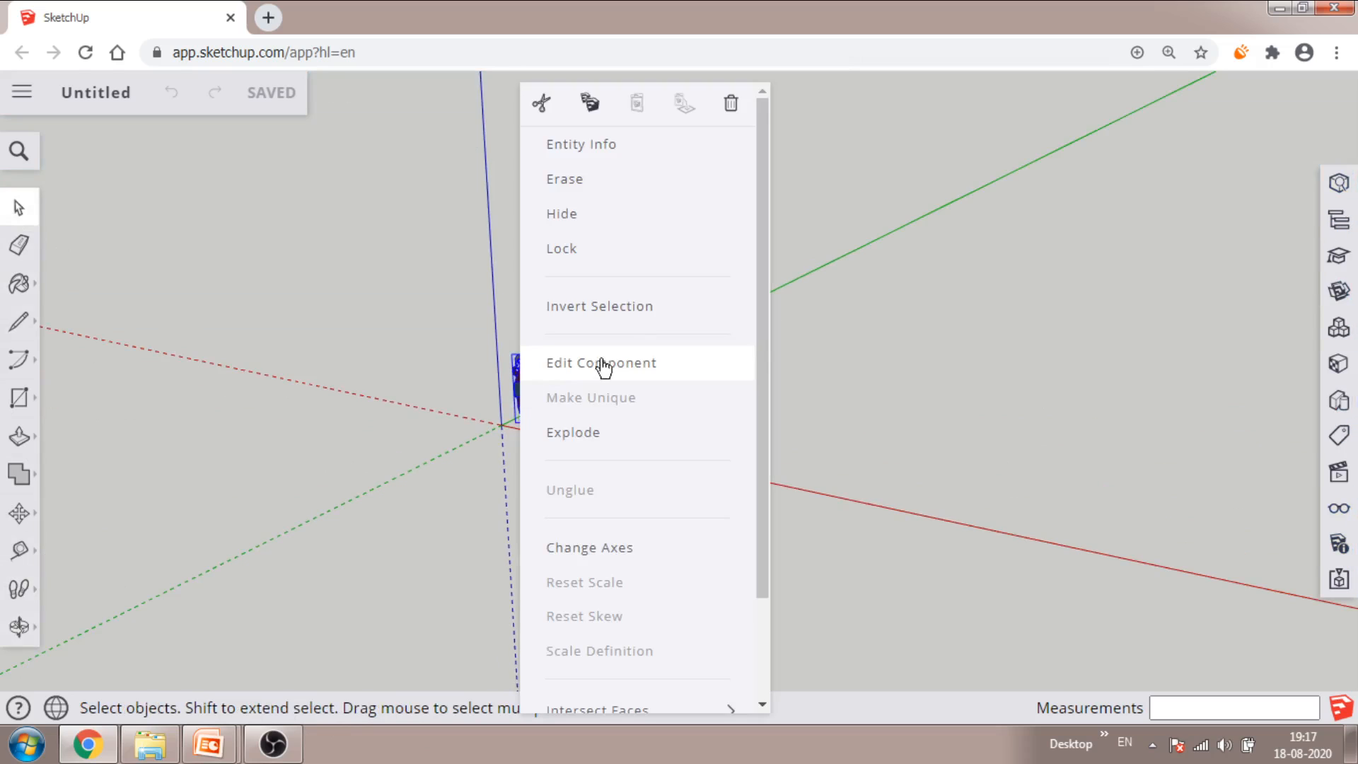
pyautogui.click(613, 190)
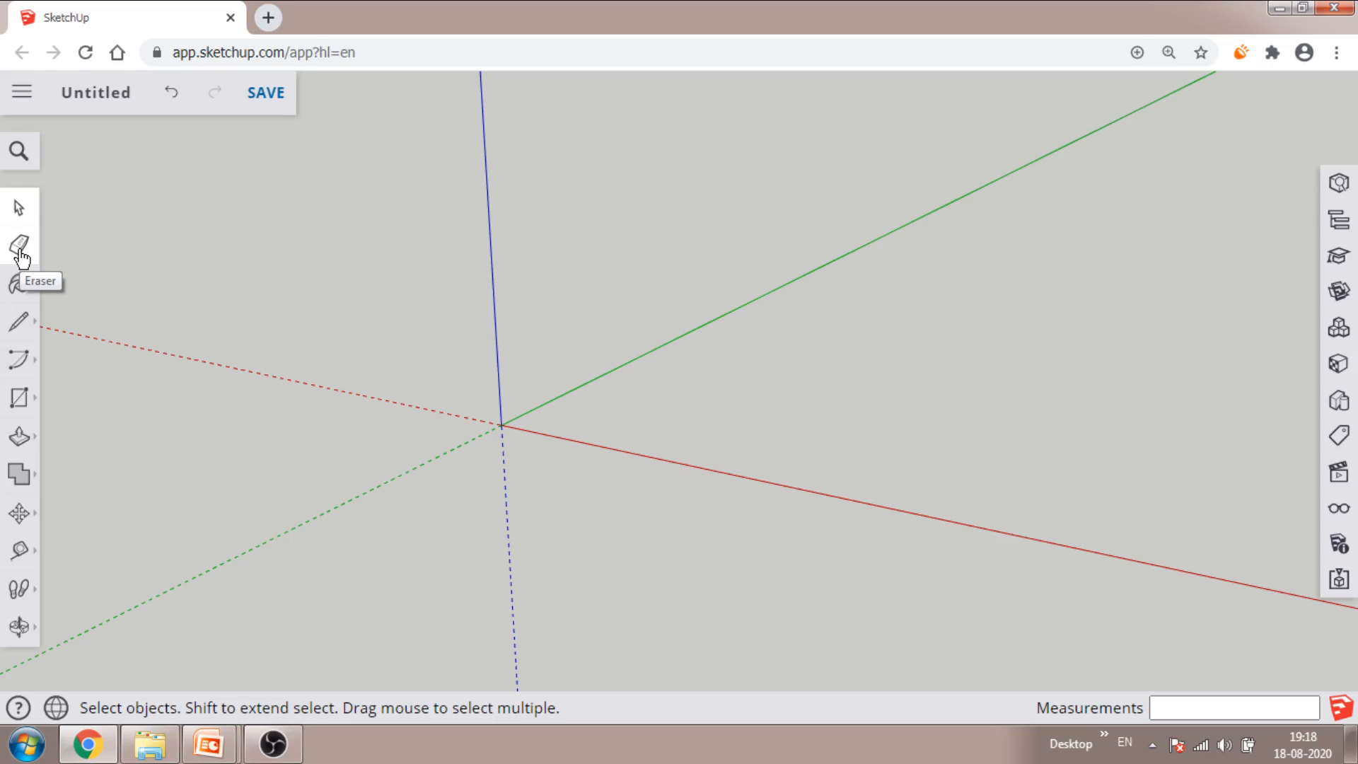
# Step: Draw a chain of connected straight line segments freehand in the area between the red and green axes
pyautogui.click(29, 325)
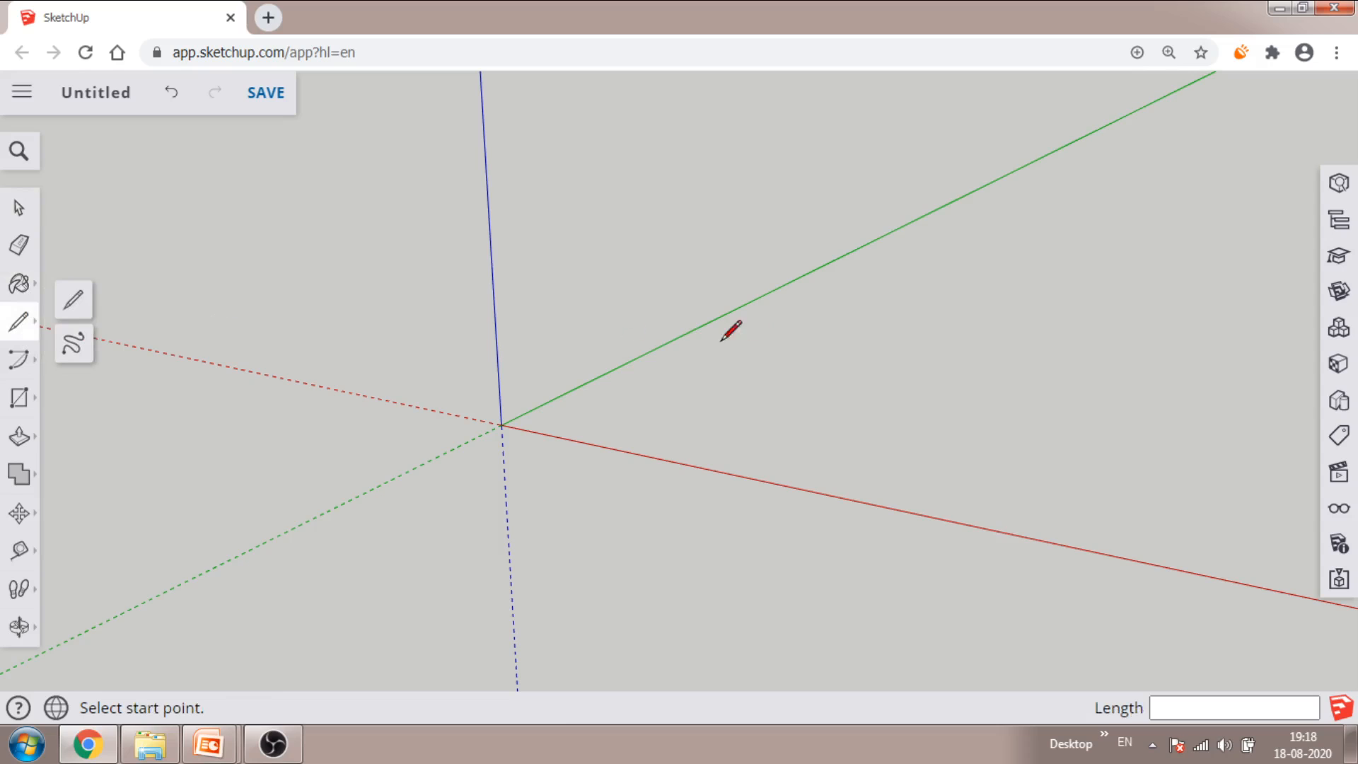
pyautogui.click(73, 299)
pyautogui.click(765, 368)
pyautogui.click(894, 308)
pyautogui.click(839, 379)
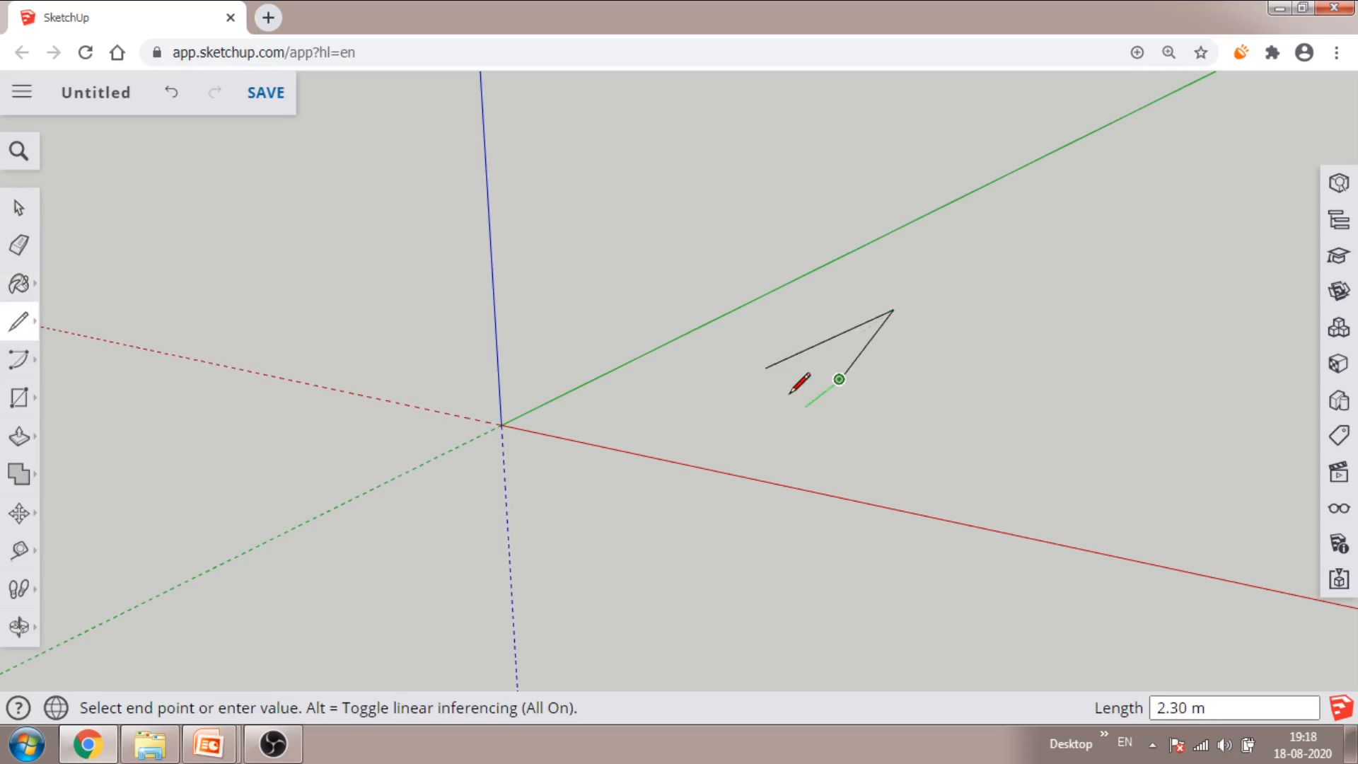
pyautogui.click(769, 368)
pyautogui.click(773, 327)
pyautogui.click(894, 259)
pyautogui.click(950, 293)
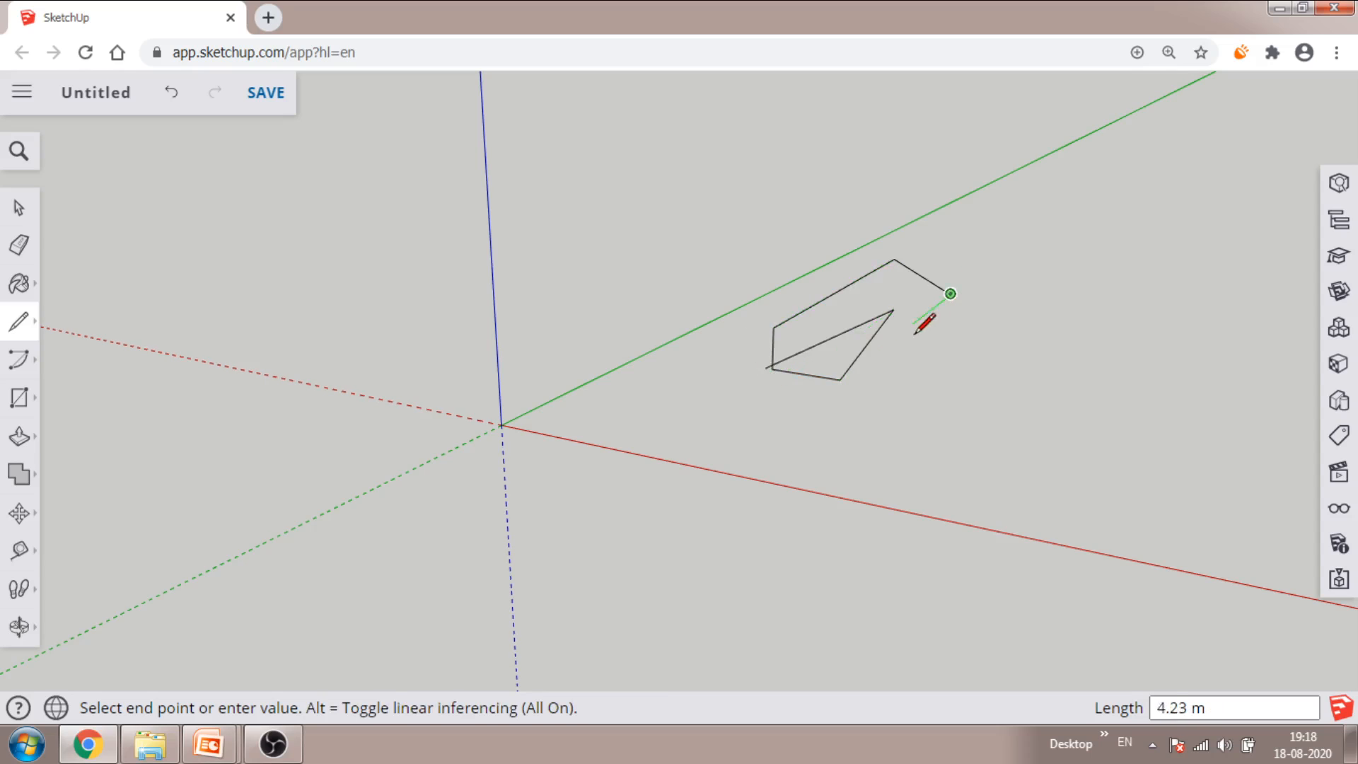
pyautogui.press('Escape')
# Step: Erase all the freehand line segments between the red and green axes
pyautogui.click(18, 245)
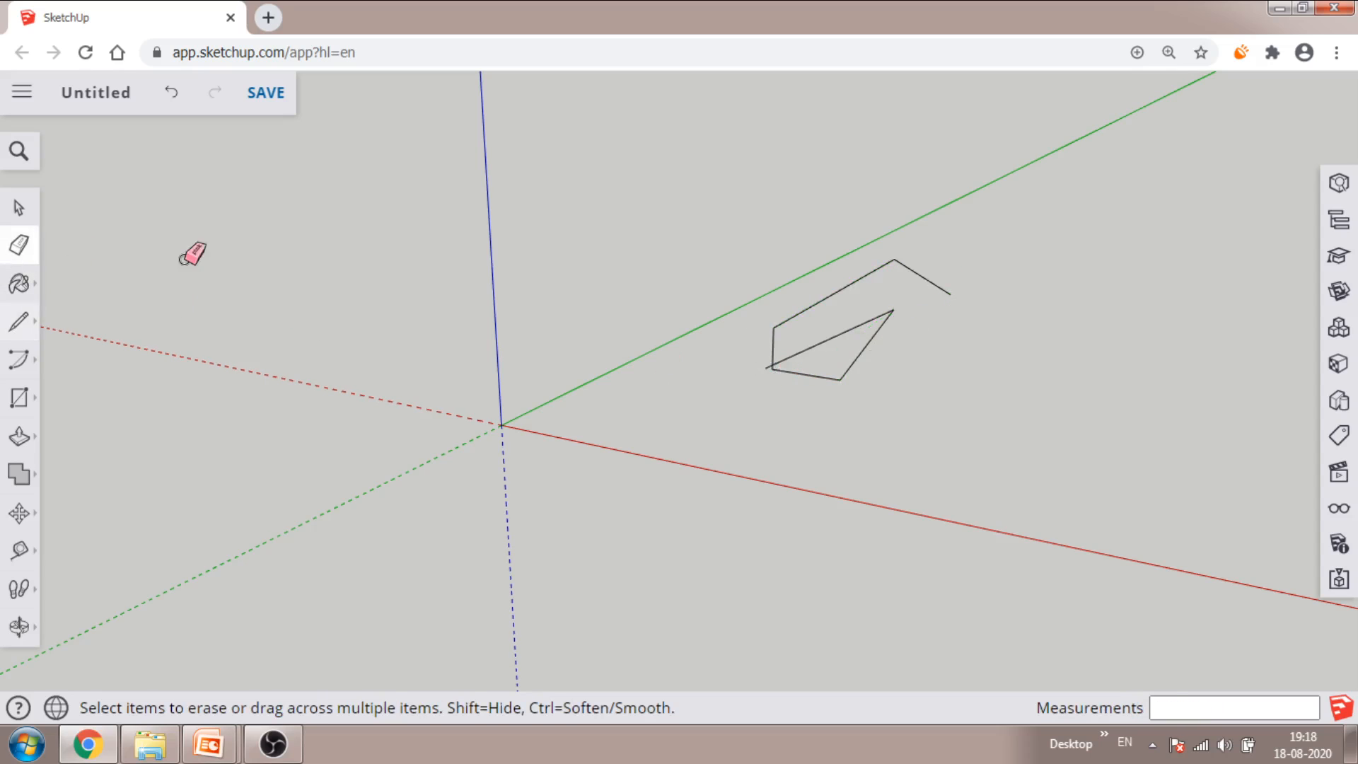
pyautogui.click(806, 311)
pyautogui.moveTo(803, 365); pyautogui.dragTo(939, 273)
pyautogui.moveTo(771, 344)
pyautogui.mouseDown()
pyautogui.moveTo(800, 379)
pyautogui.moveTo(811, 369)
pyautogui.mouseUp()
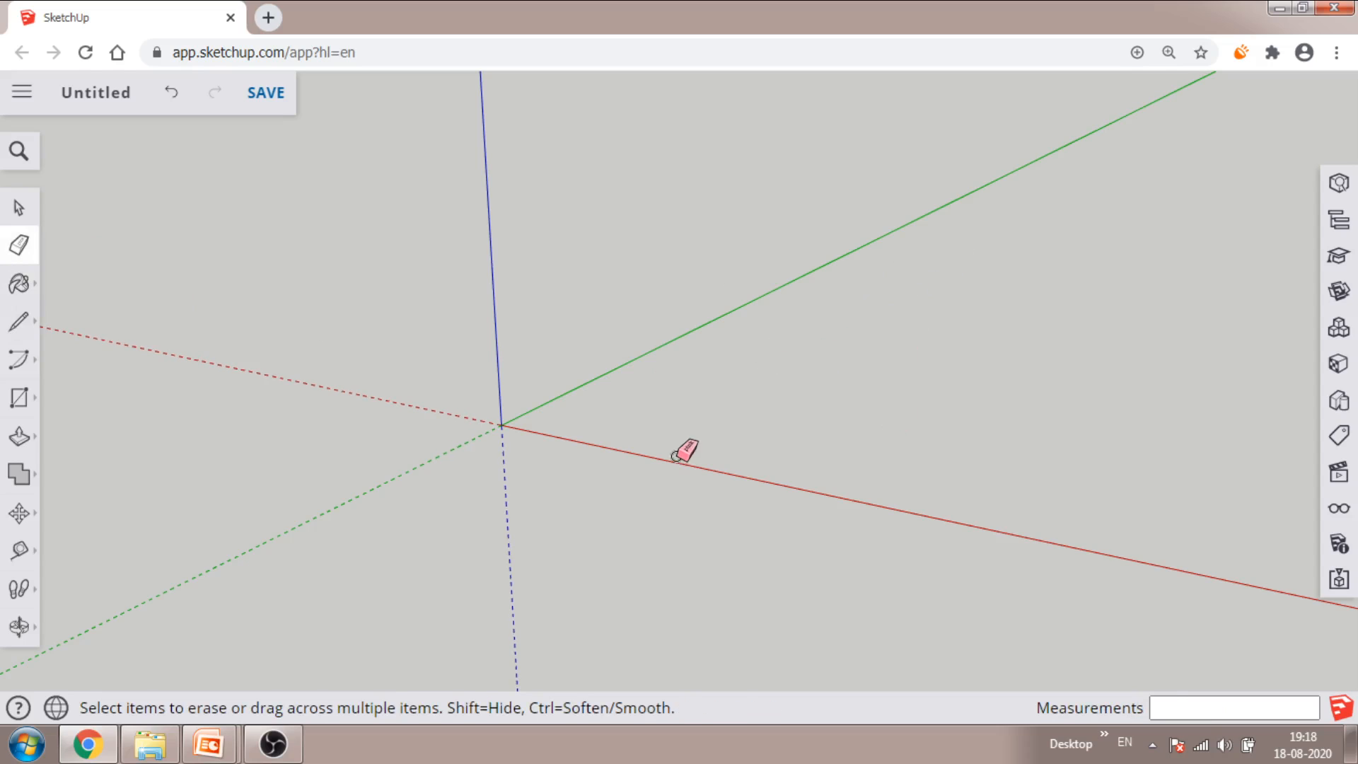
# Step: Draw a rectangle of about 8.43 m by 12.36 m from the origin along the red and green axes
pyautogui.click(29, 368)
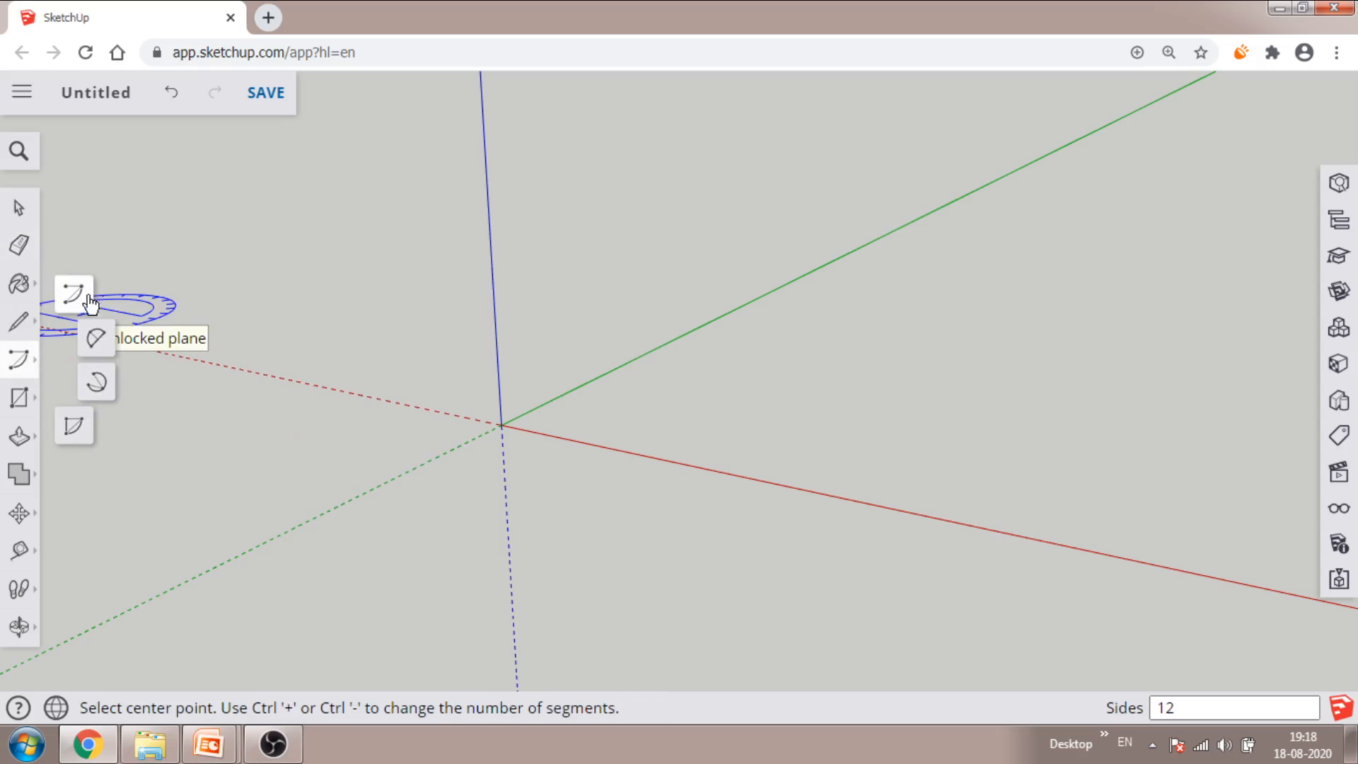
pyautogui.click(32, 407)
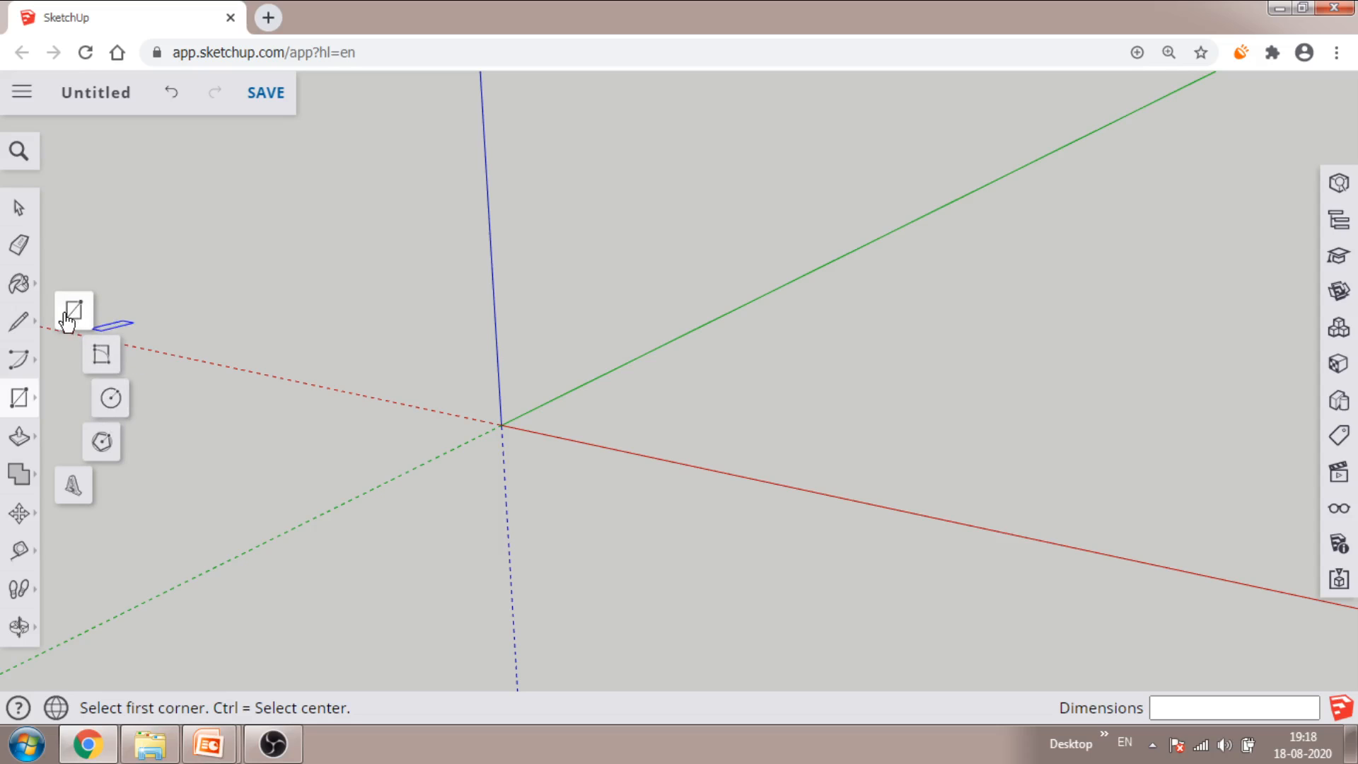
pyautogui.click(501, 424)
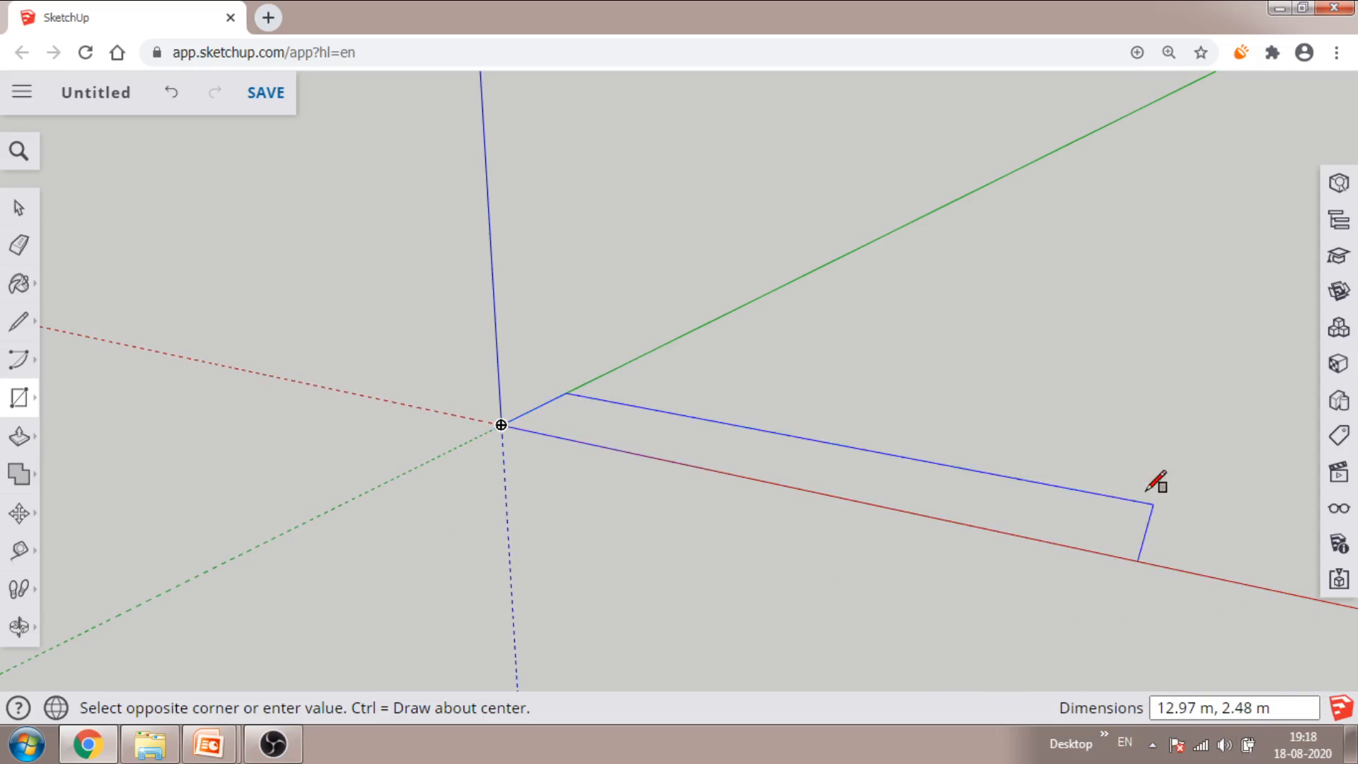
pyautogui.click(1015, 340)
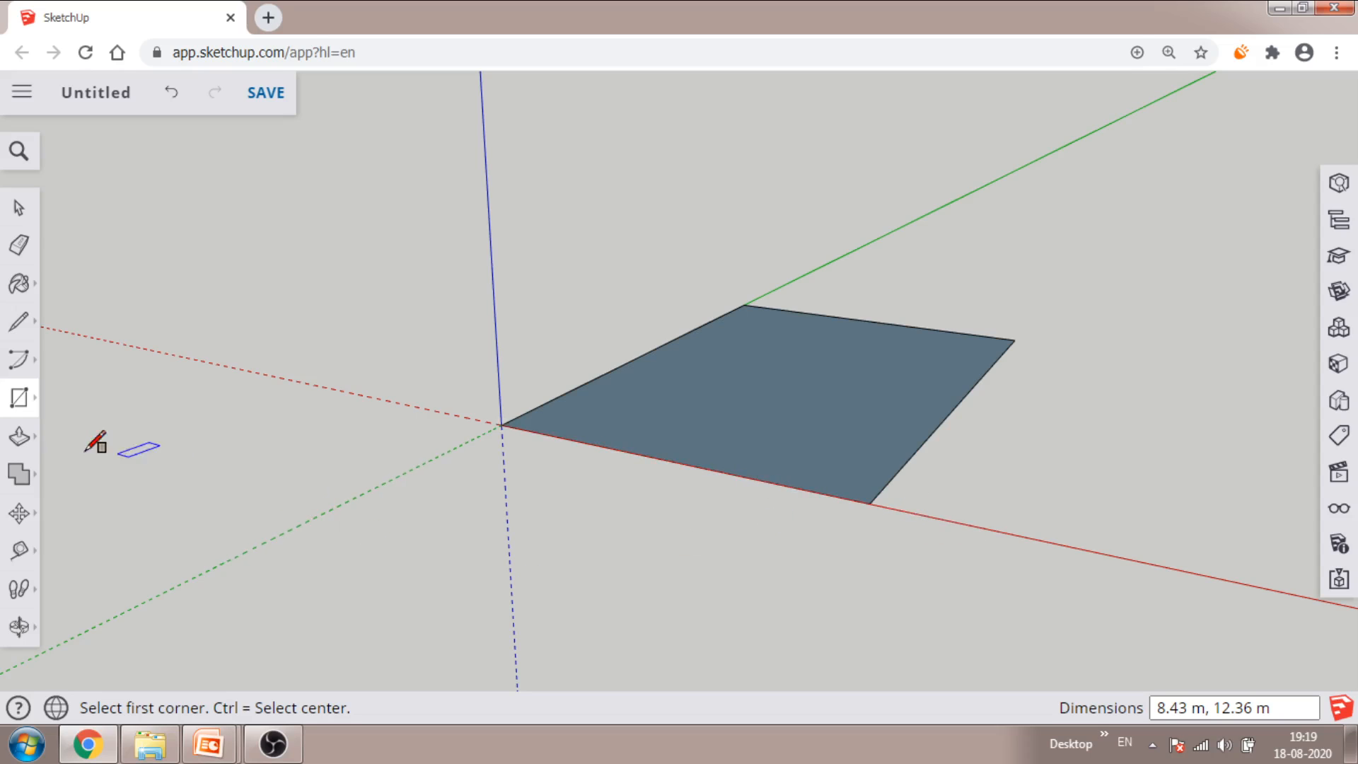
# Step: Draw a small circle on the ground beyond the rectangle's far corner
pyautogui.click(39, 413)
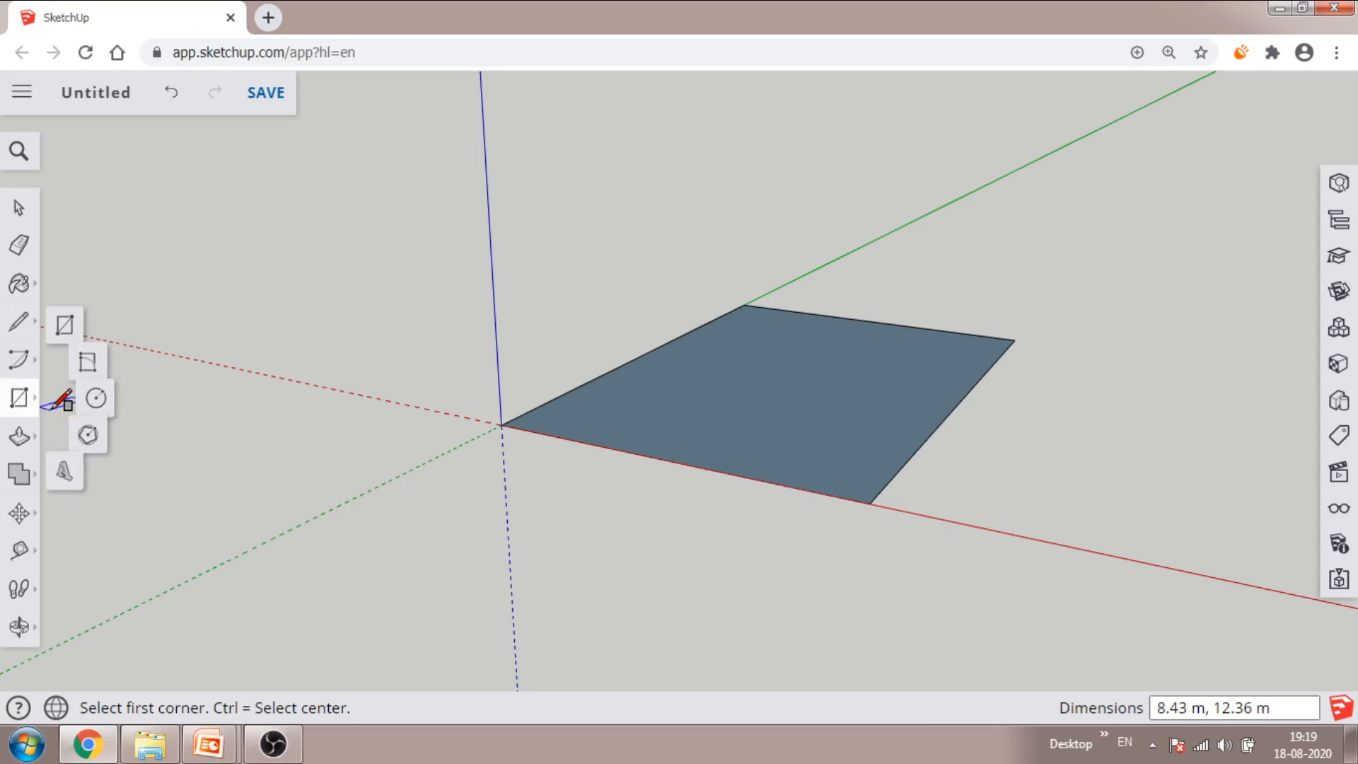
pyautogui.click(112, 398)
pyautogui.click(1152, 300)
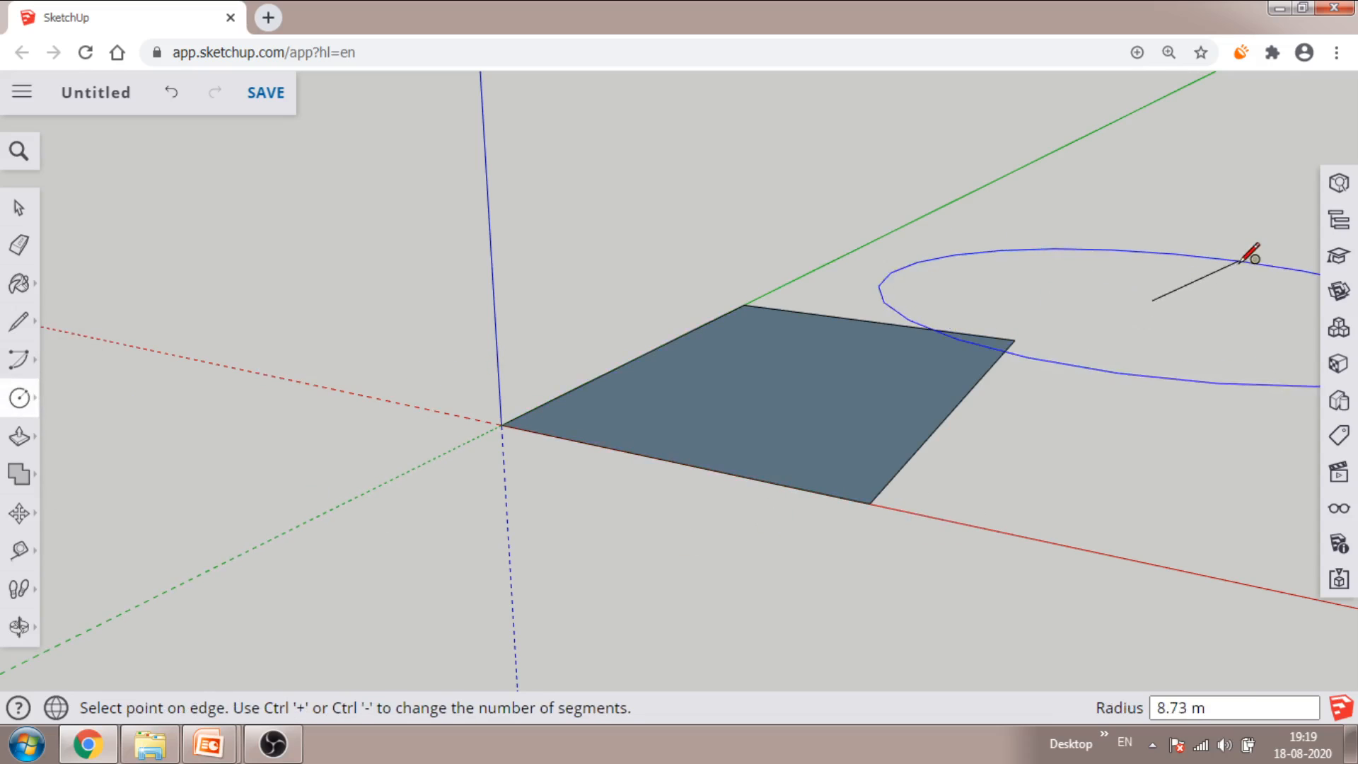
pyautogui.click(1179, 296)
# Step: Push/Pull the rectangle upward about 4.19 m into a box
pyautogui.moveTo(1179, 295); pyautogui.dragTo(1076, 491, button='middle')
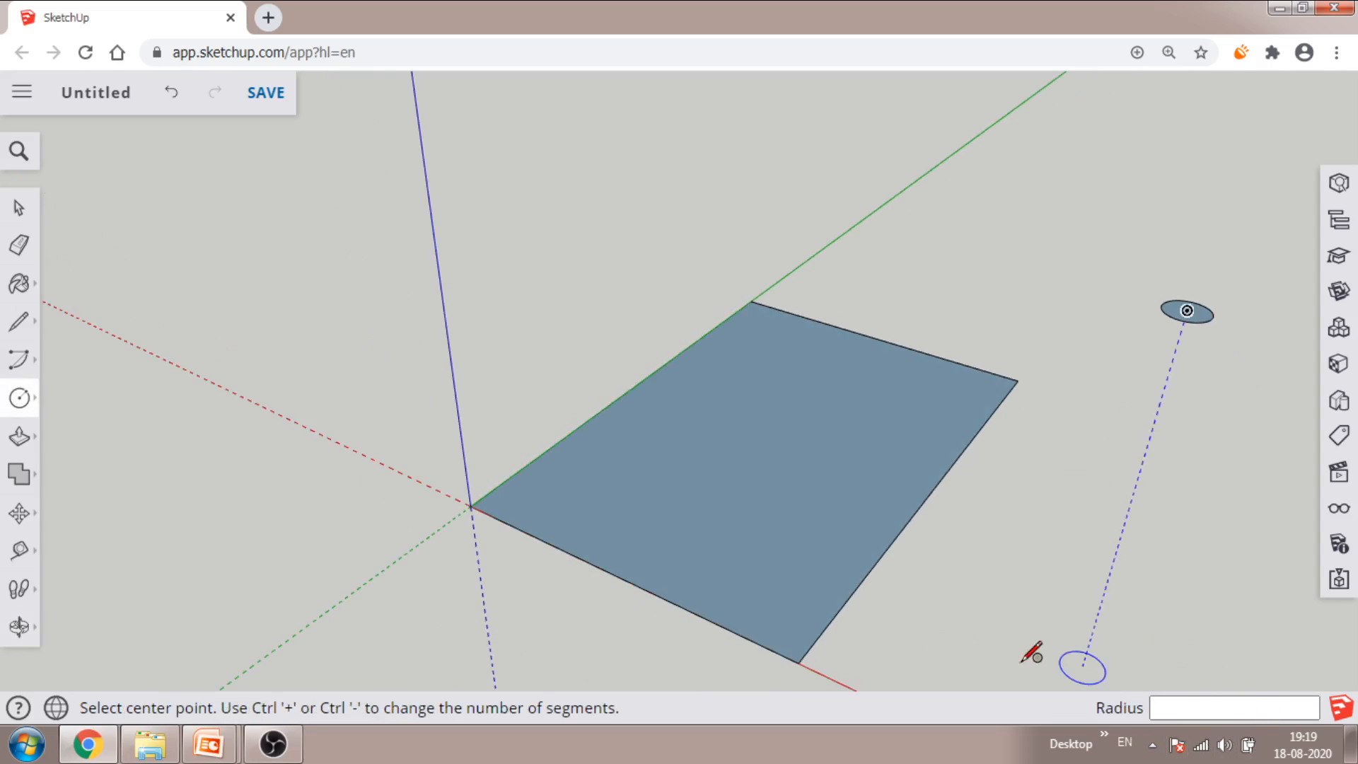
pyautogui.click(27, 438)
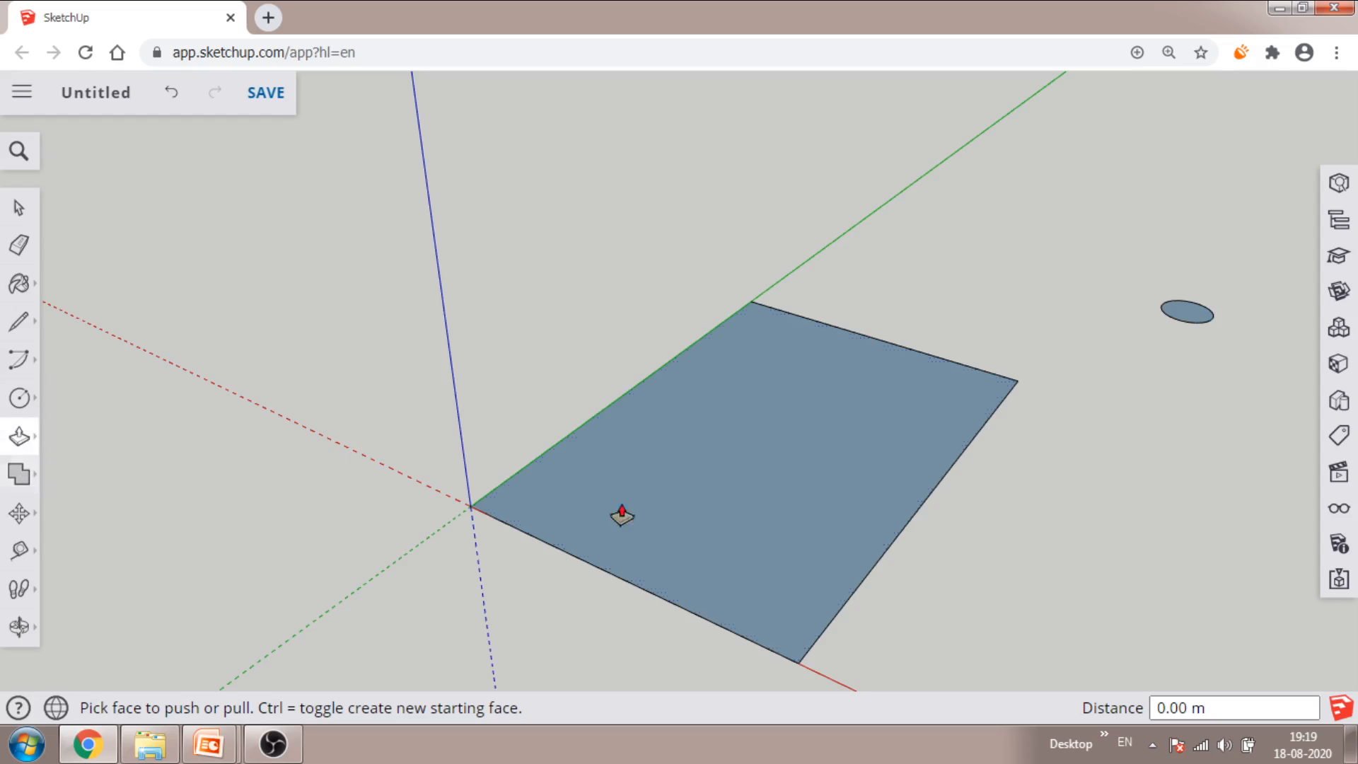
pyautogui.click(773, 500)
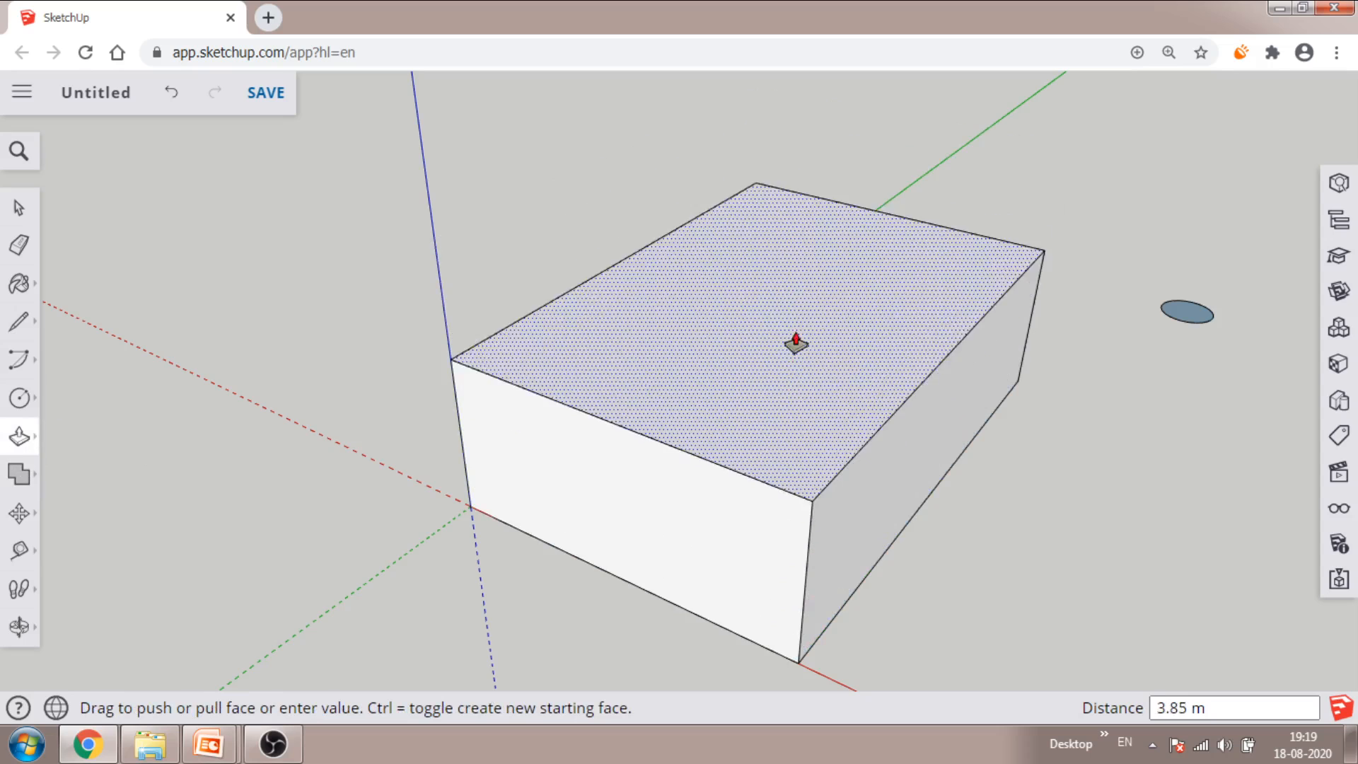
pyautogui.click(802, 343)
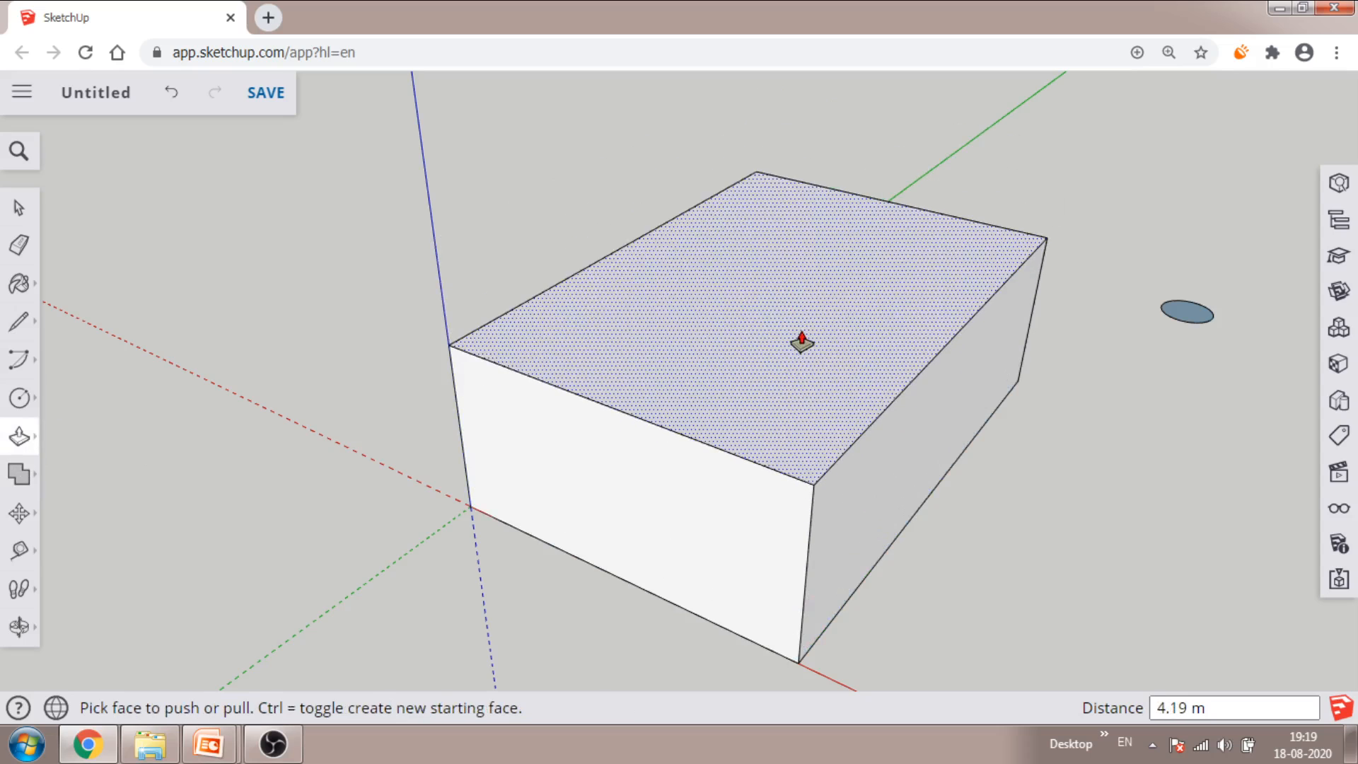
# Step: Push/Pull the small circle upward about 3.23 m into a cylinder
pyautogui.moveTo(1019, 455); pyautogui.dragTo(1218, 402, button='middle')
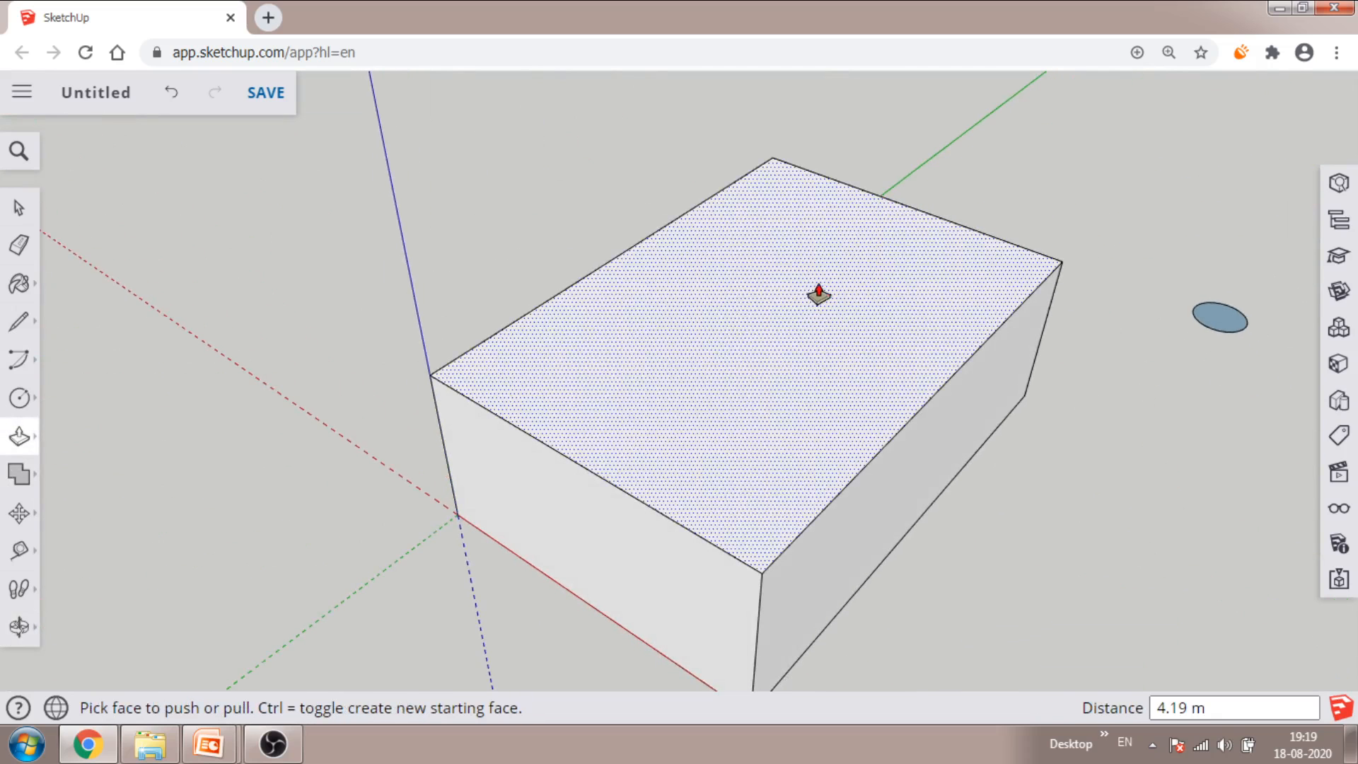
pyautogui.click(1220, 317)
pyautogui.click(1205, 191)
# Step: Orbit, zoom and pan around the box and cylinder to examine both from a raised angle
pyautogui.moveTo(1205, 191); pyautogui.dragTo(899, 515, button='middle')
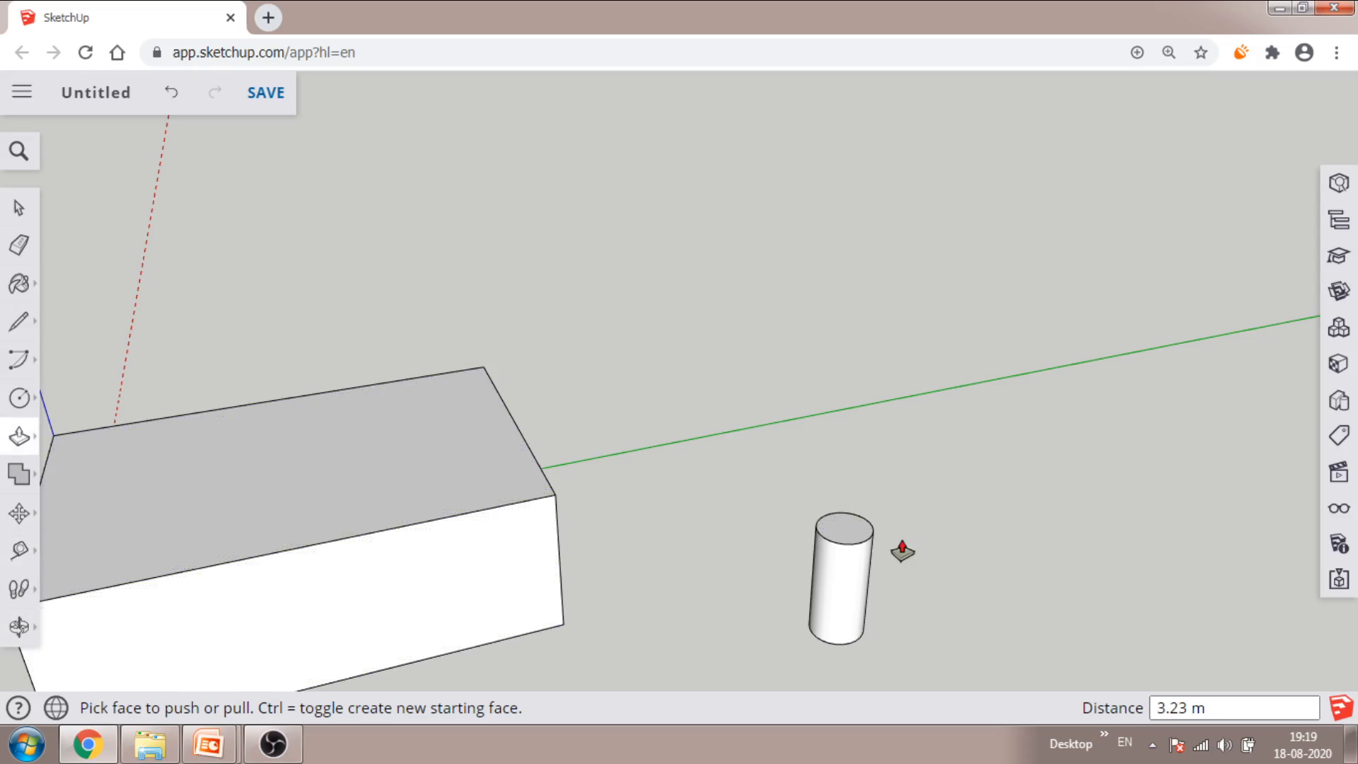
pyautogui.click(31, 597)
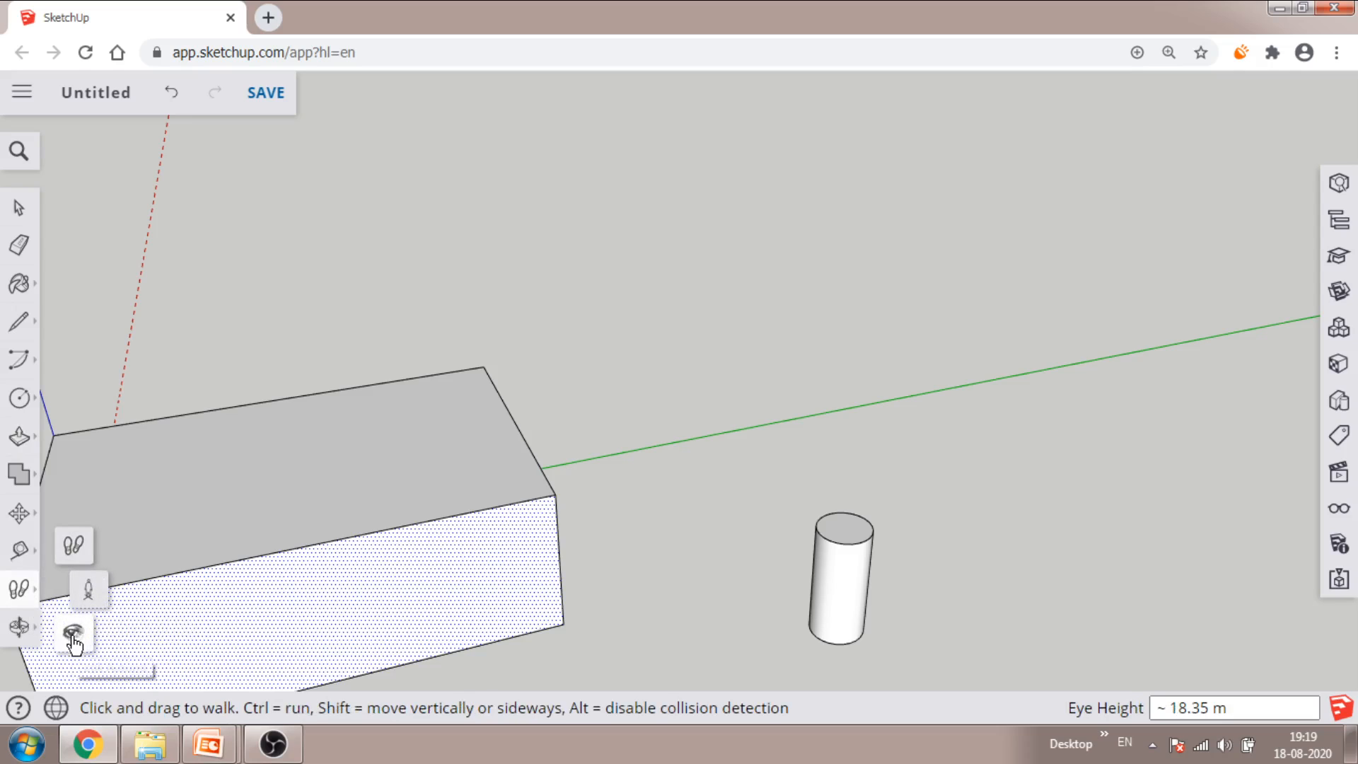
pyautogui.scroll(-3, 224, 614)
pyautogui.moveTo(252, 609); pyautogui.dragTo(280, 593, button='middle')
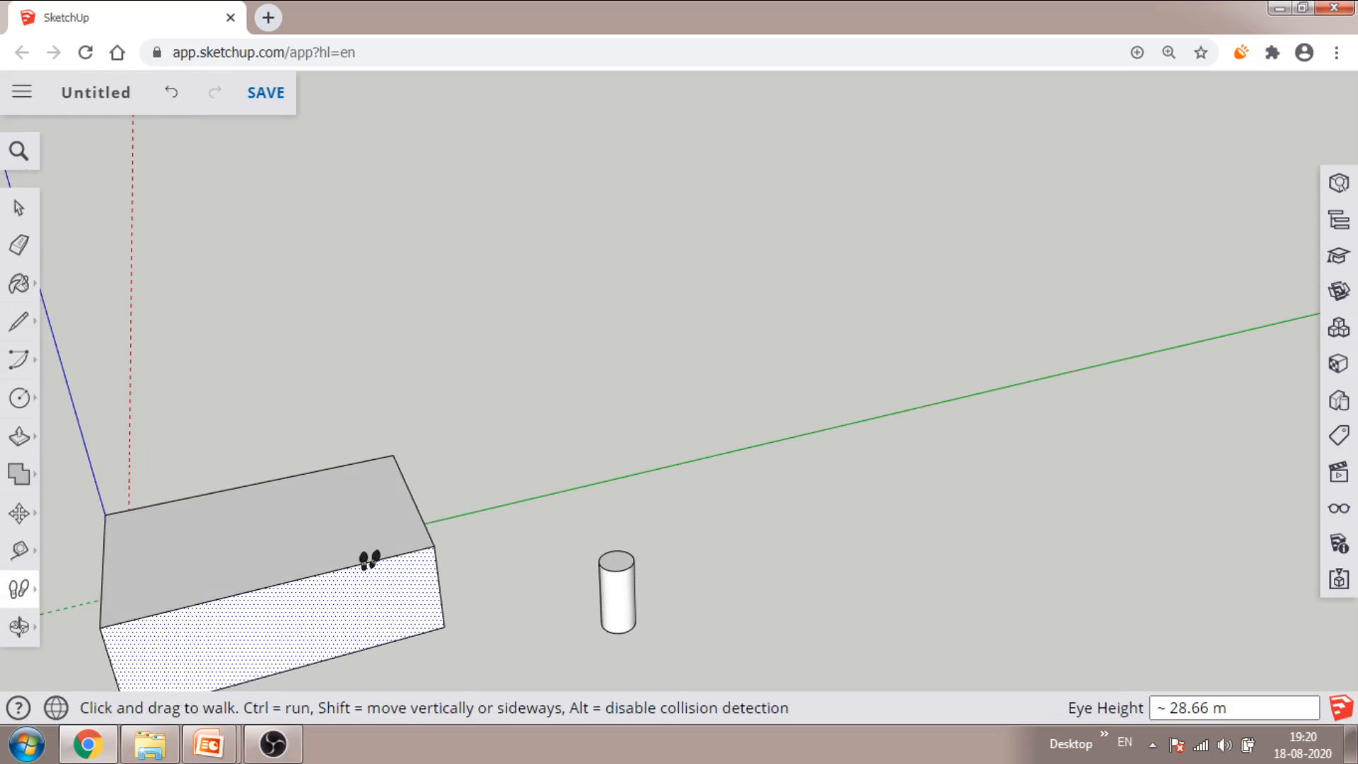
pyautogui.click(23, 627)
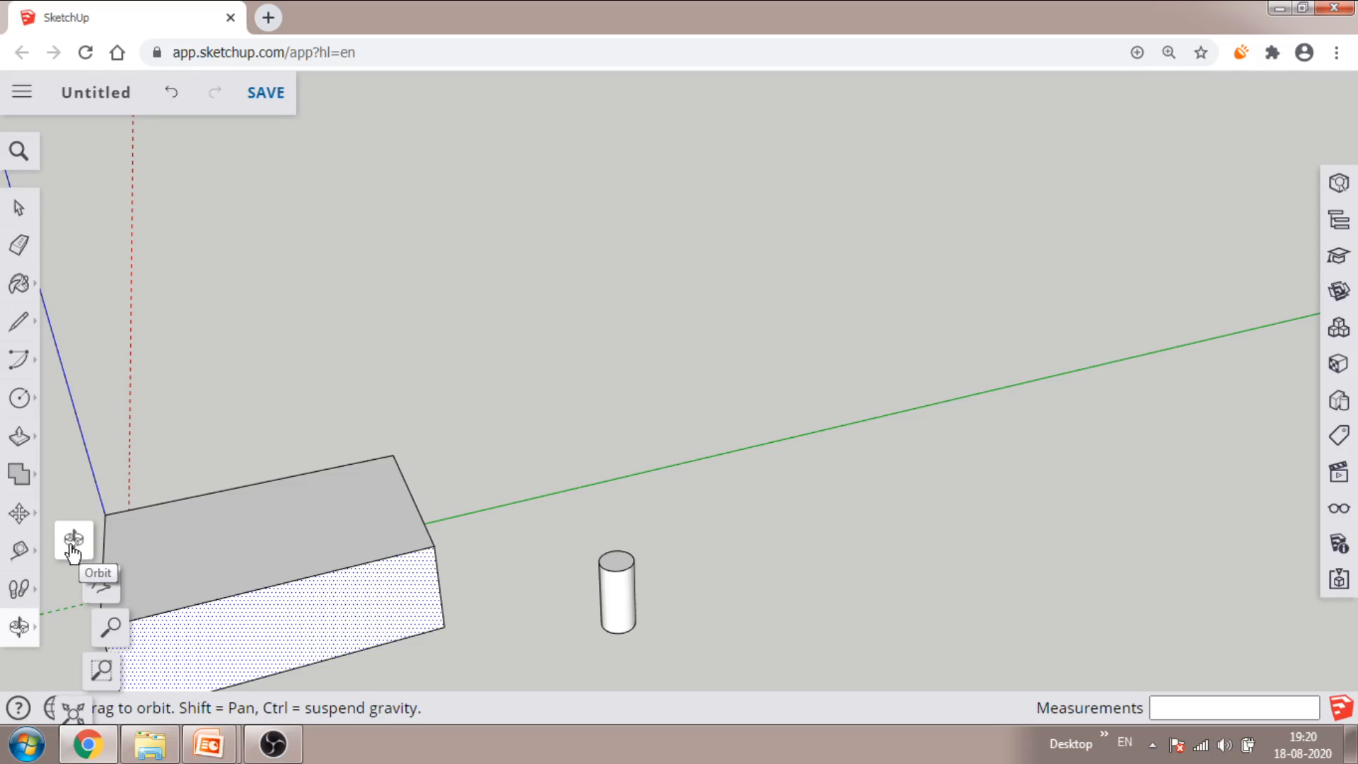
pyautogui.click(102, 583)
pyautogui.moveTo(216, 561); pyautogui.dragTo(562, 348)
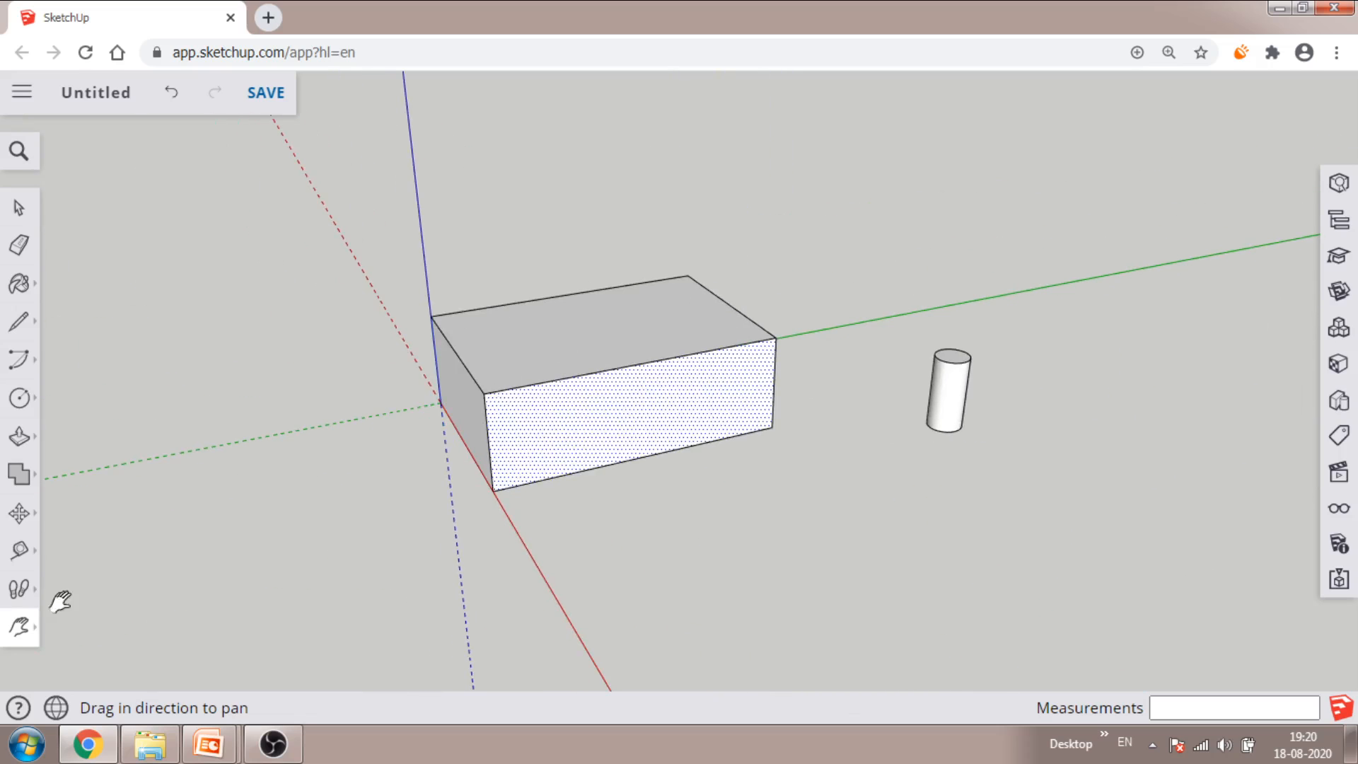
pyautogui.click(27, 636)
pyautogui.click(73, 541)
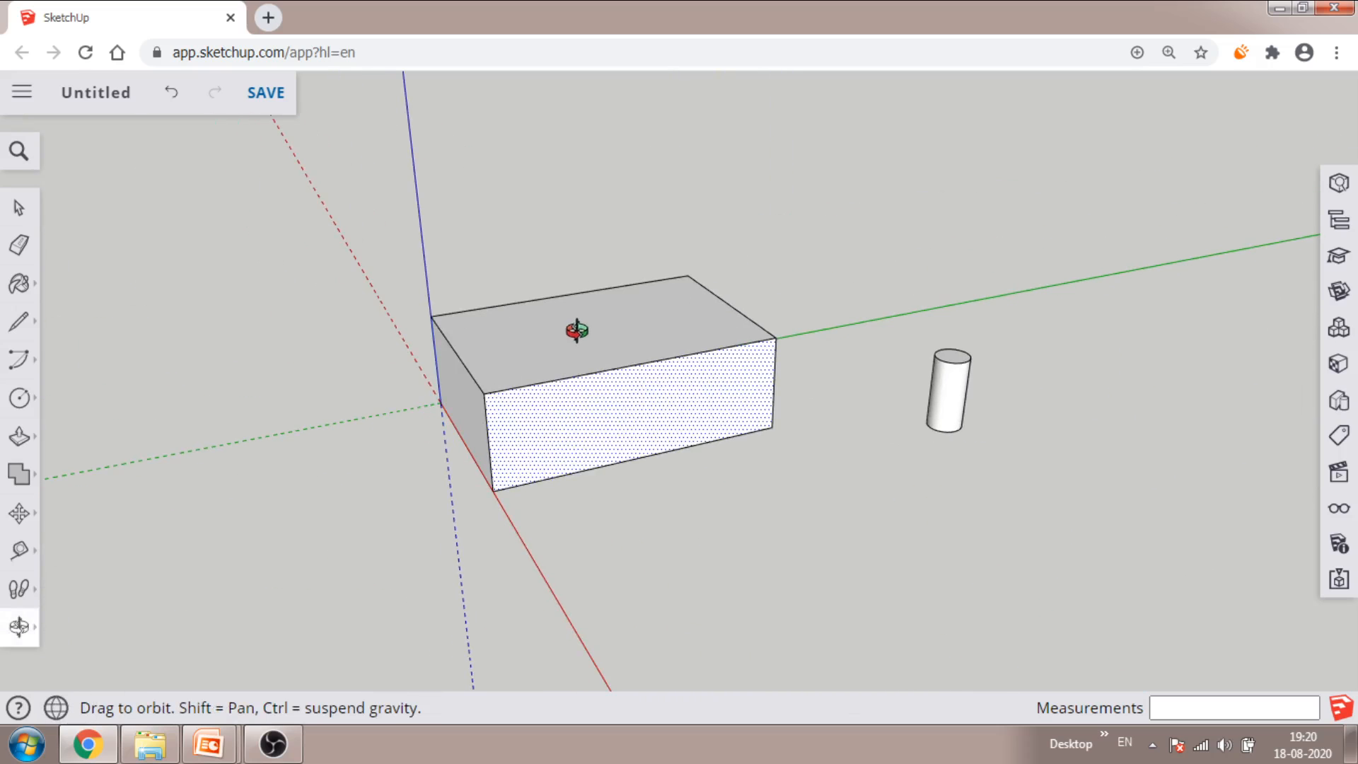
pyautogui.moveTo(577, 322); pyautogui.dragTo(697, 497)
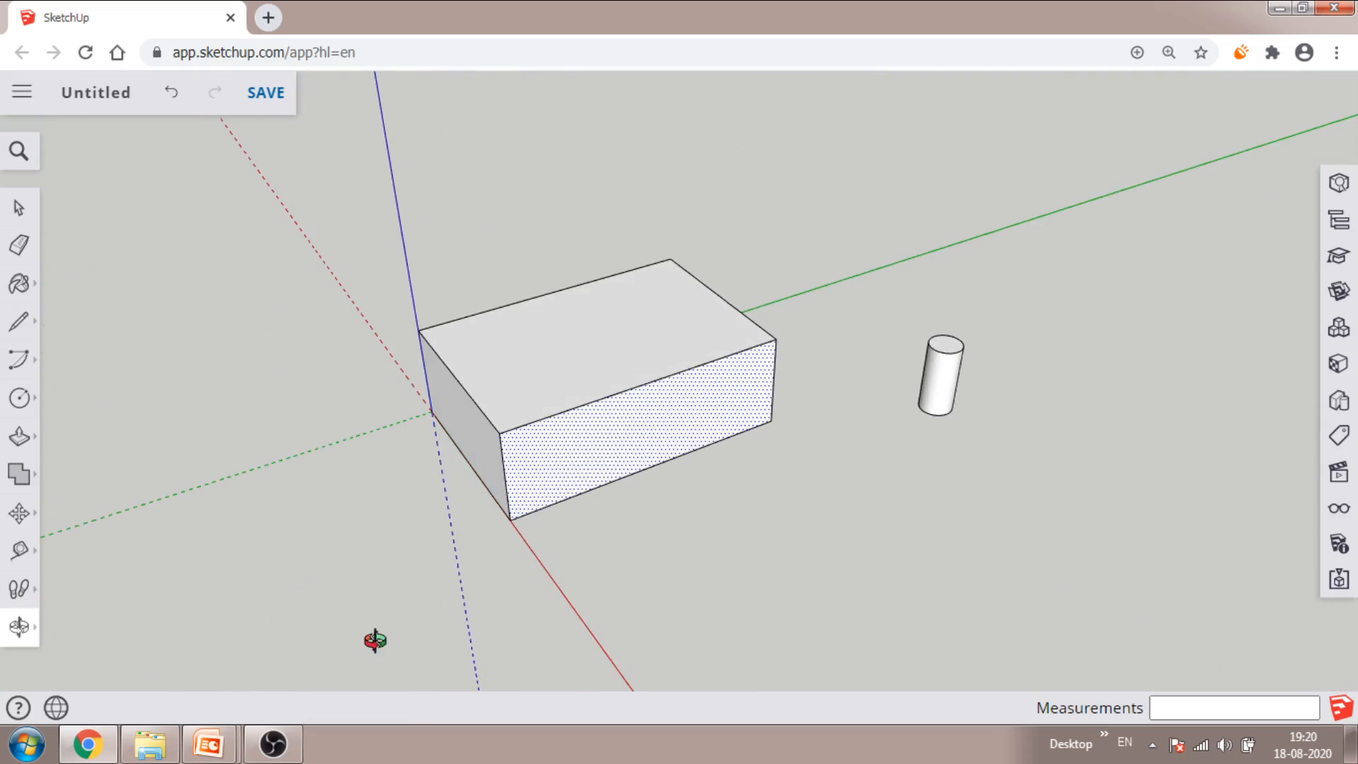
# Step: View the 3D Warehouse home page and the Scenes options, closing each without adding anything
pyautogui.click(1340, 298)
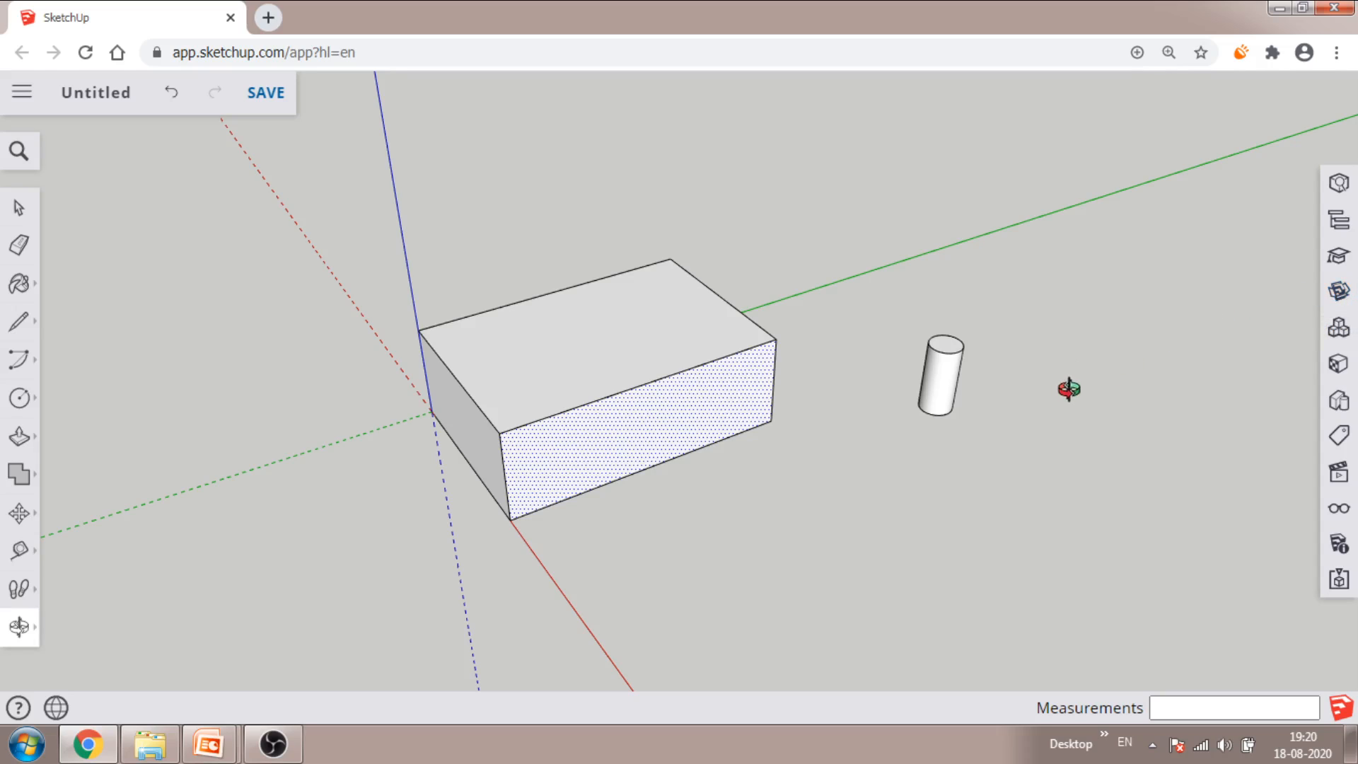
pyautogui.click(1337, 301)
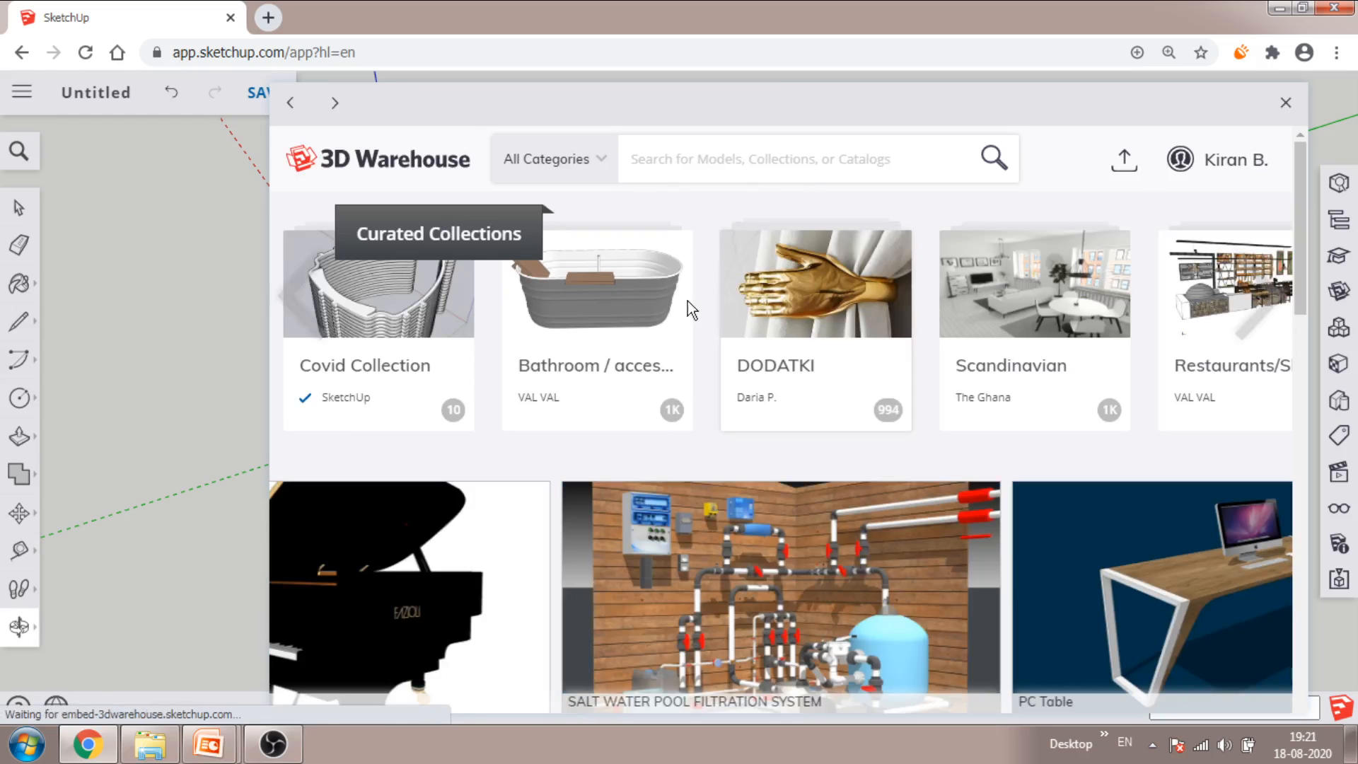
pyautogui.click(1287, 104)
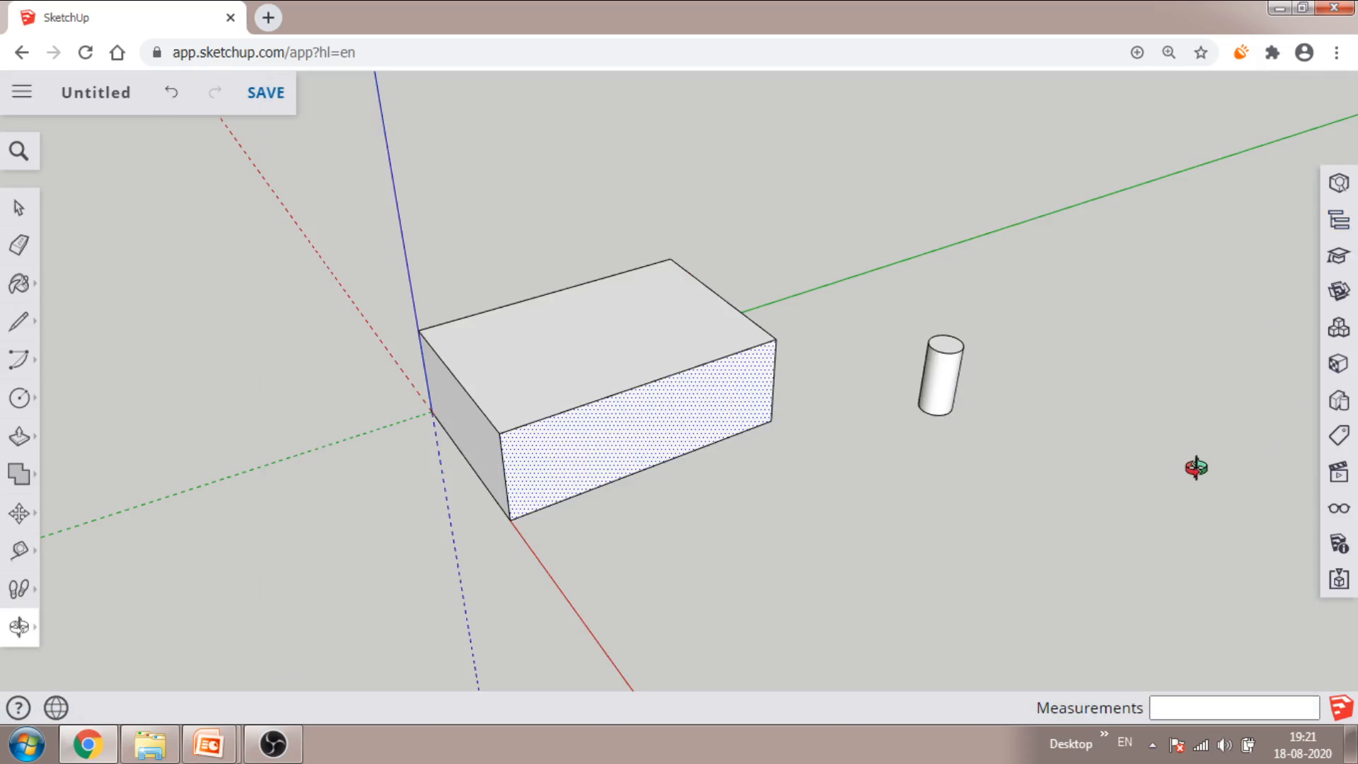
pyautogui.click(1344, 483)
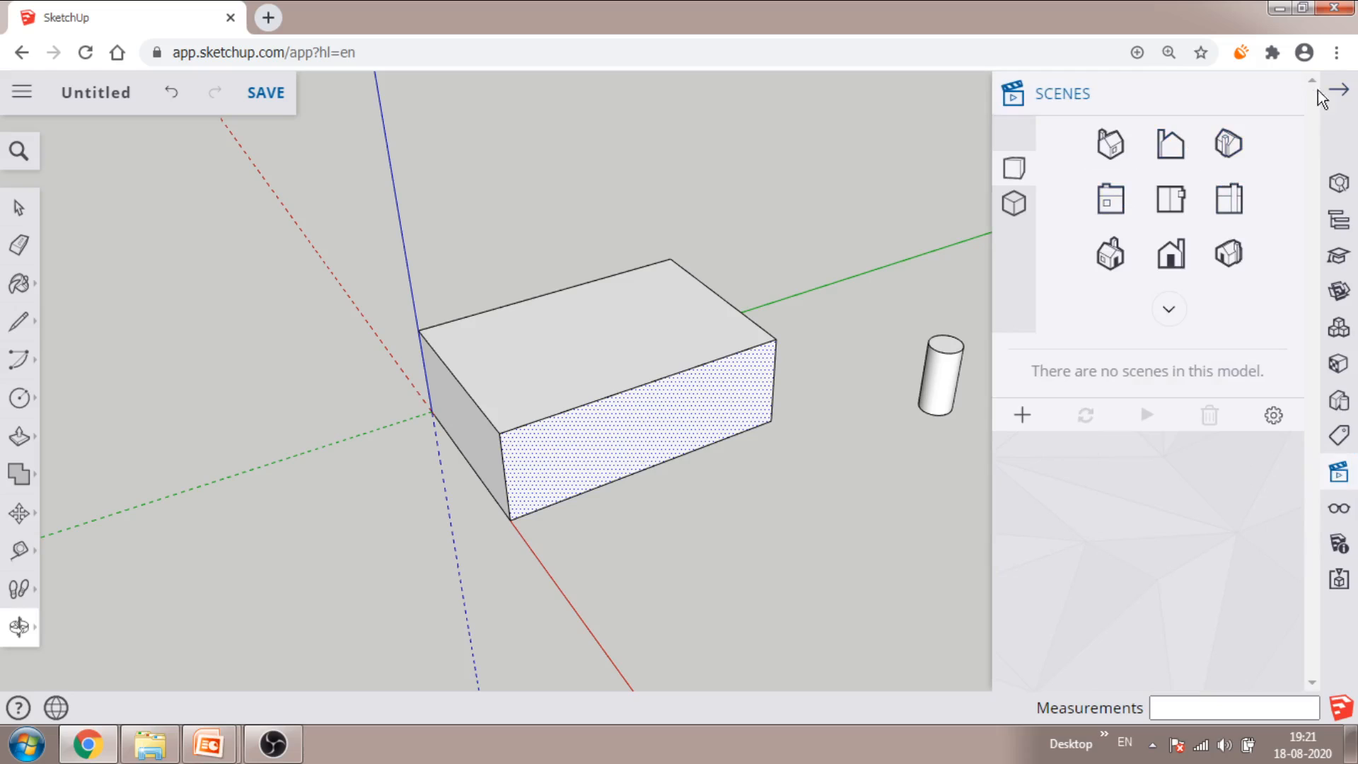
pyautogui.click(1339, 90)
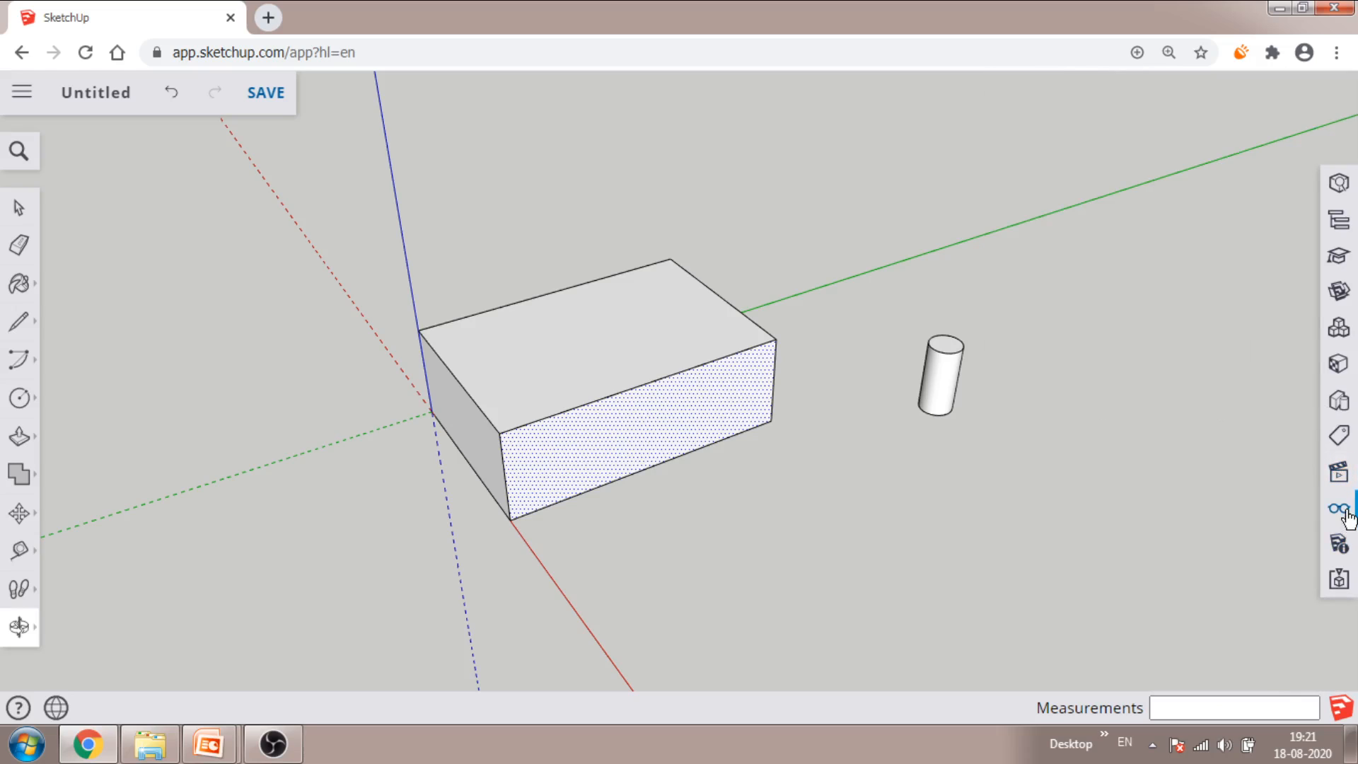
# Step: Turn on the model's shadows in the display options and examine the shadows of the box and cylinder from another angle
pyautogui.click(1339, 508)
pyautogui.scroll(-5, 1075, 481)
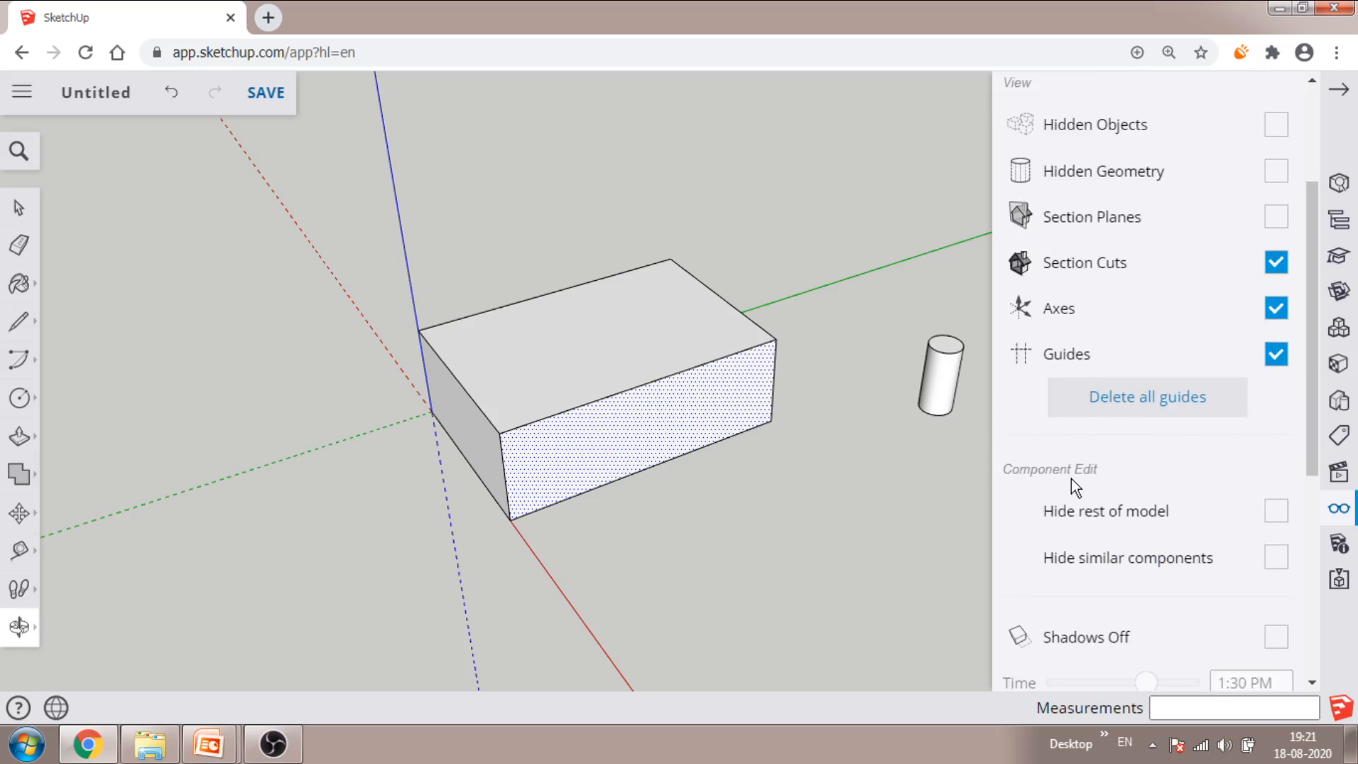
pyautogui.scroll(-1, 1144, 502)
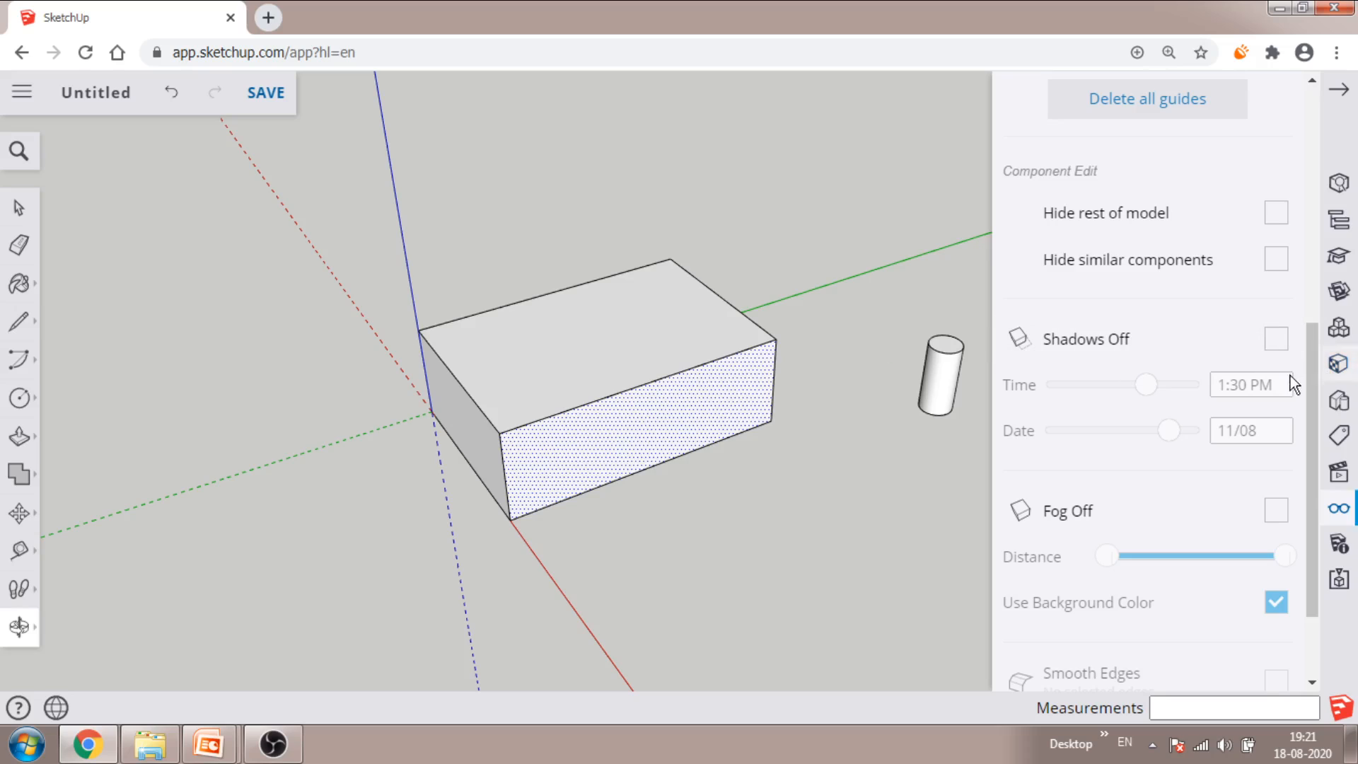
pyautogui.click(1273, 340)
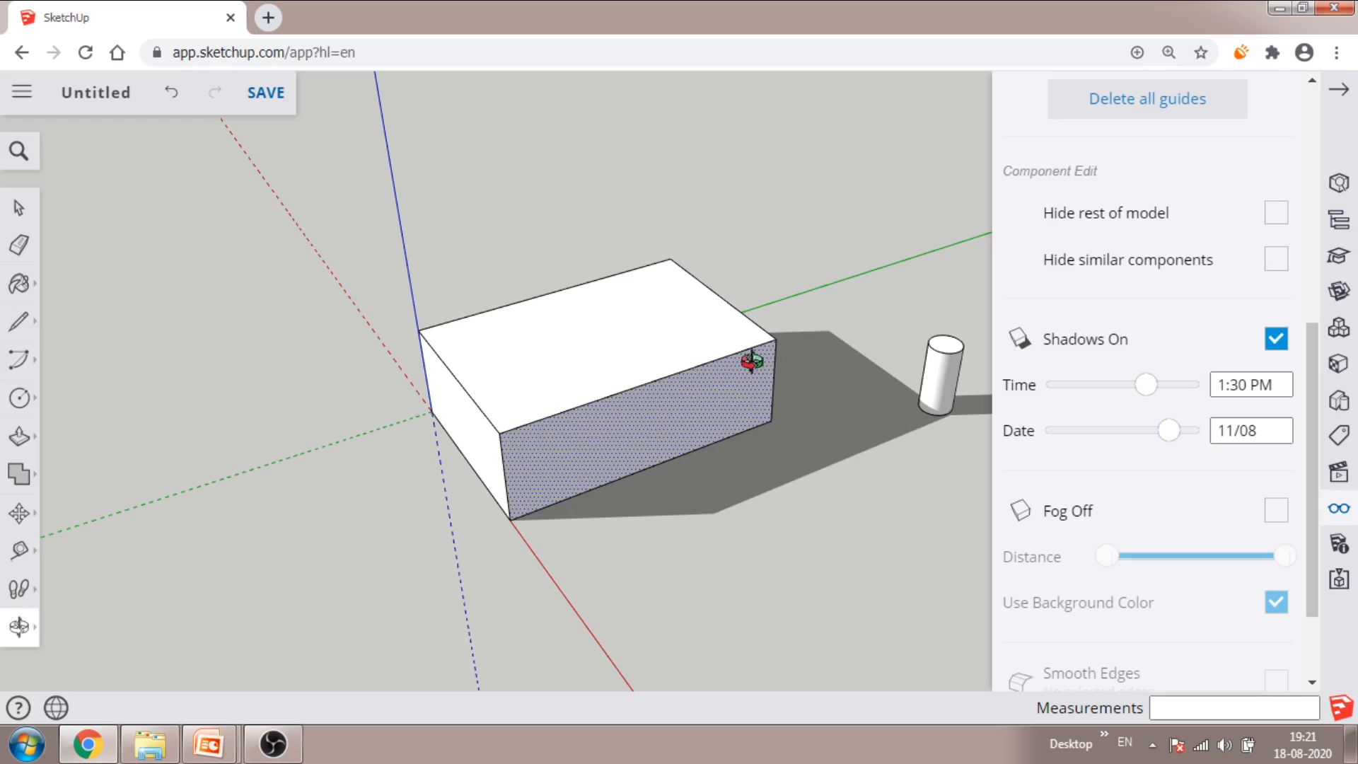
pyautogui.moveTo(798, 430); pyautogui.dragTo(118, 410)
pyautogui.moveTo(807, 371); pyautogui.dragTo(928, 333)
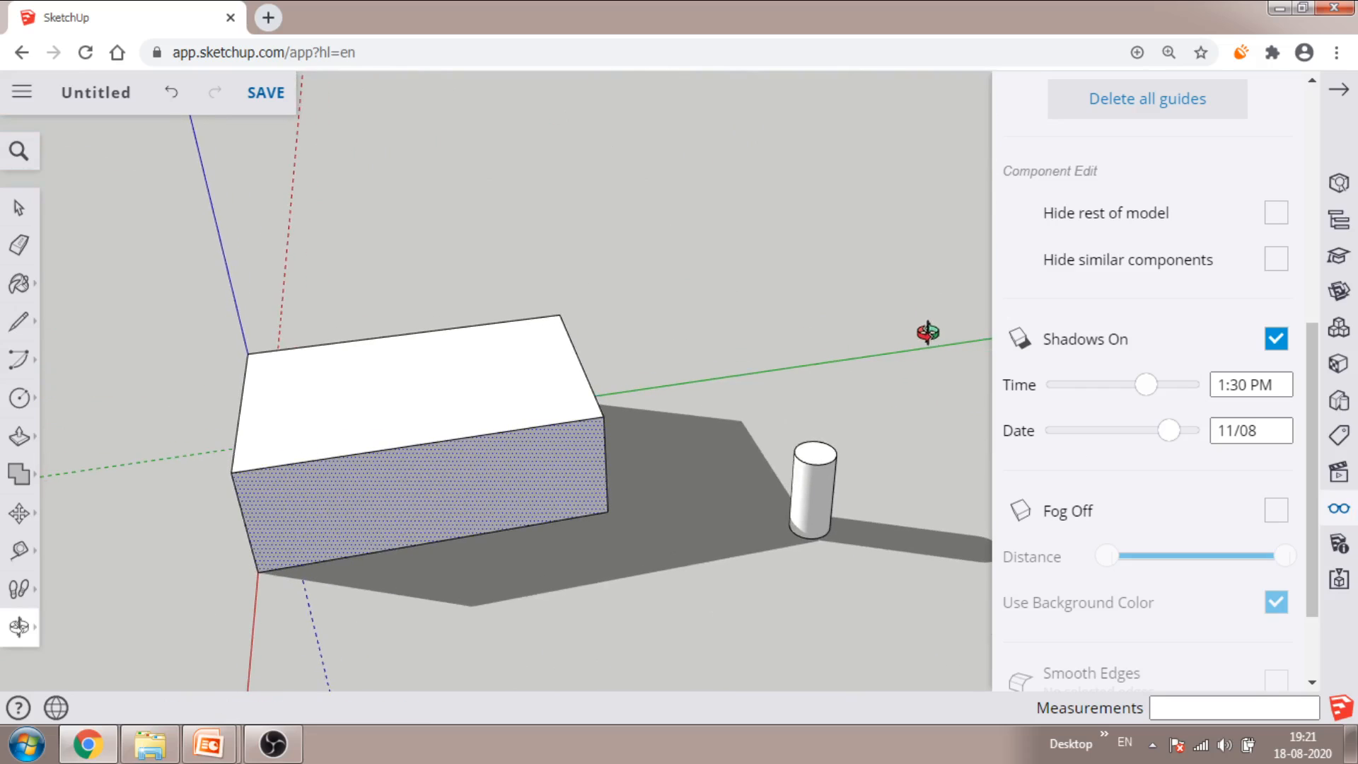
# Step: Turn off the model's shadows and close the display options
pyautogui.click(1278, 341)
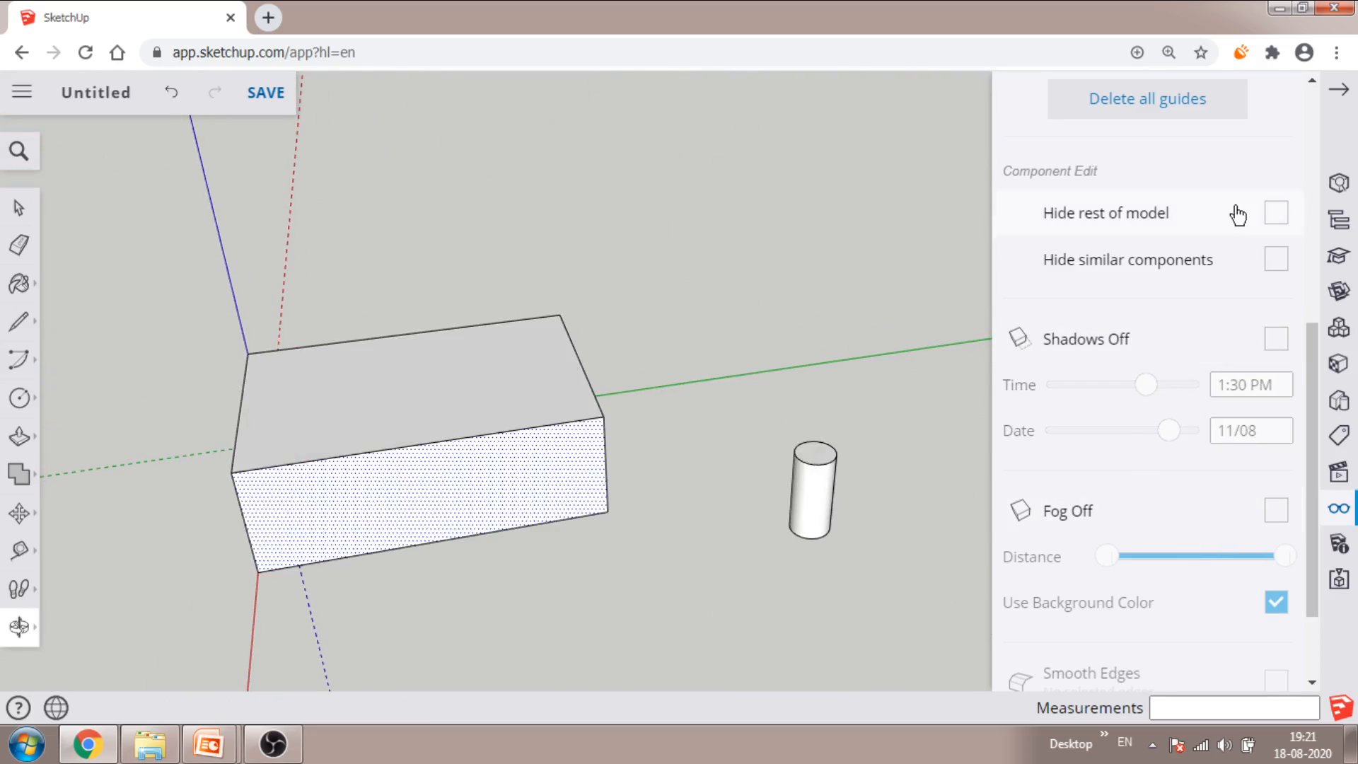
pyautogui.scroll(7, 1202, 241)
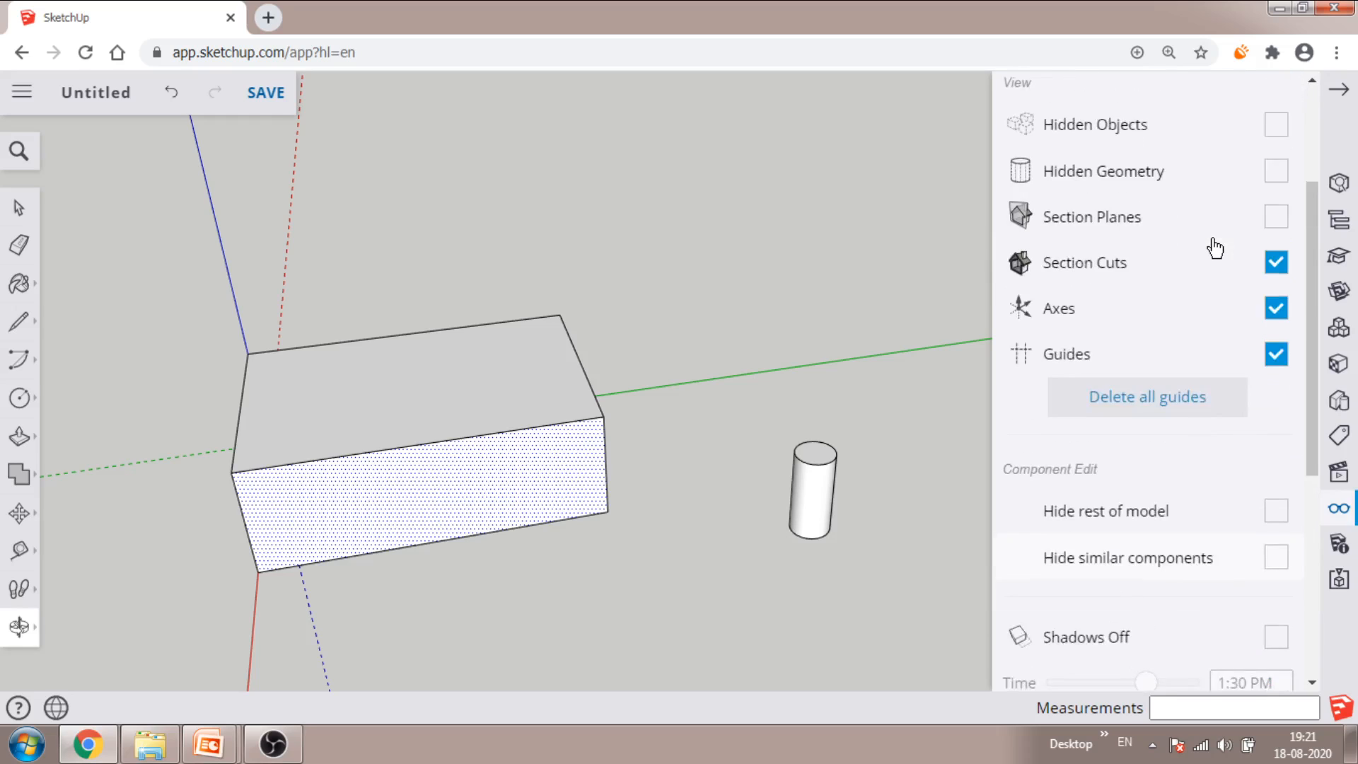
pyautogui.click(1281, 94)
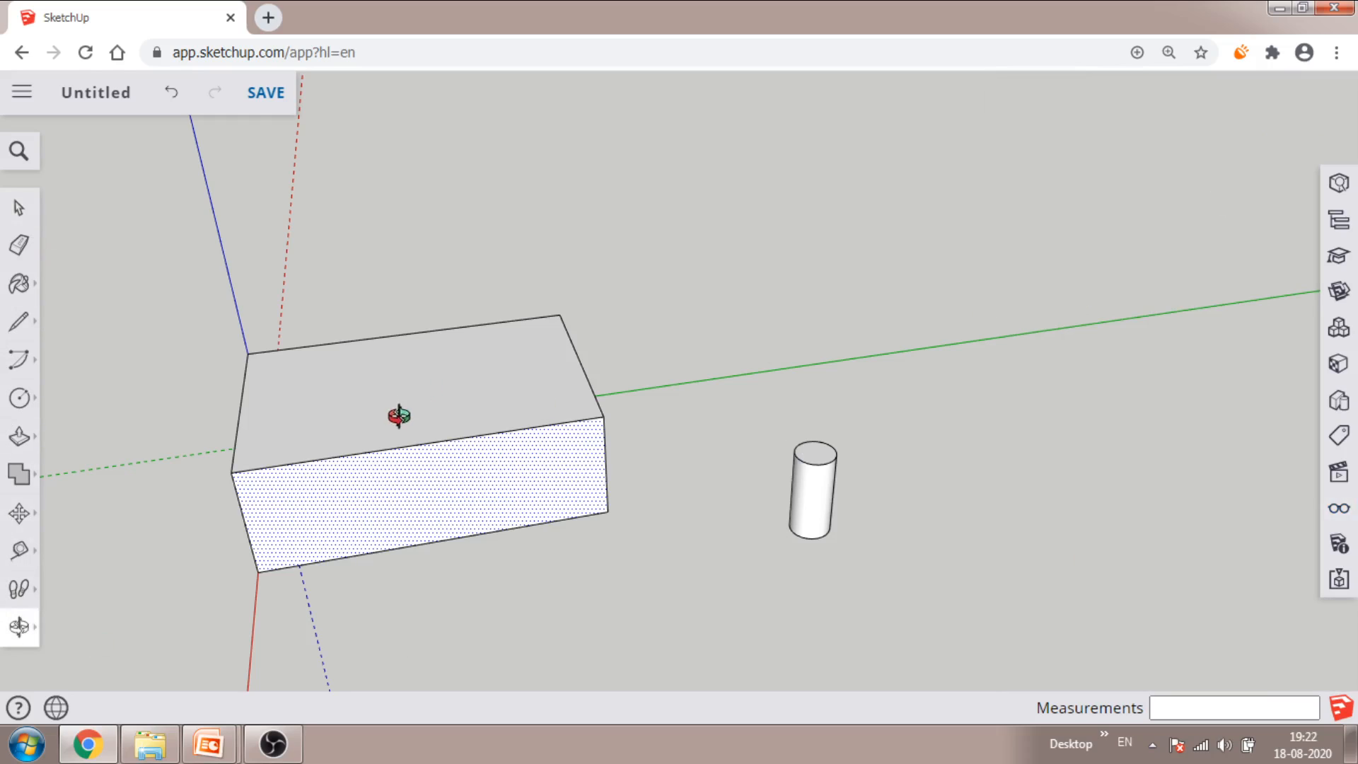
pyautogui.moveTo(216, 364); pyautogui.dragTo(294, 410)
pyautogui.moveTo(394, 406); pyautogui.dragTo(327, 352)
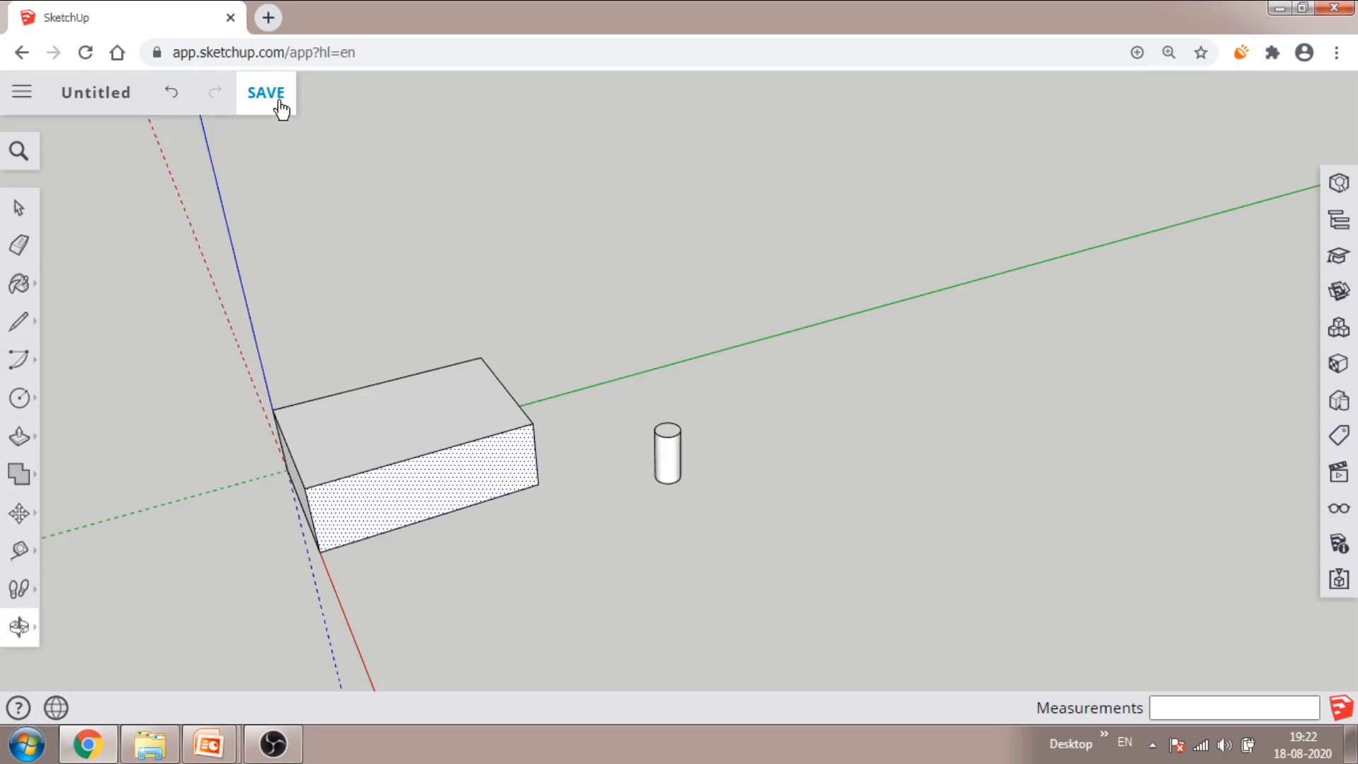
pyautogui.moveTo(242, 365); pyautogui.dragTo(109, 379)
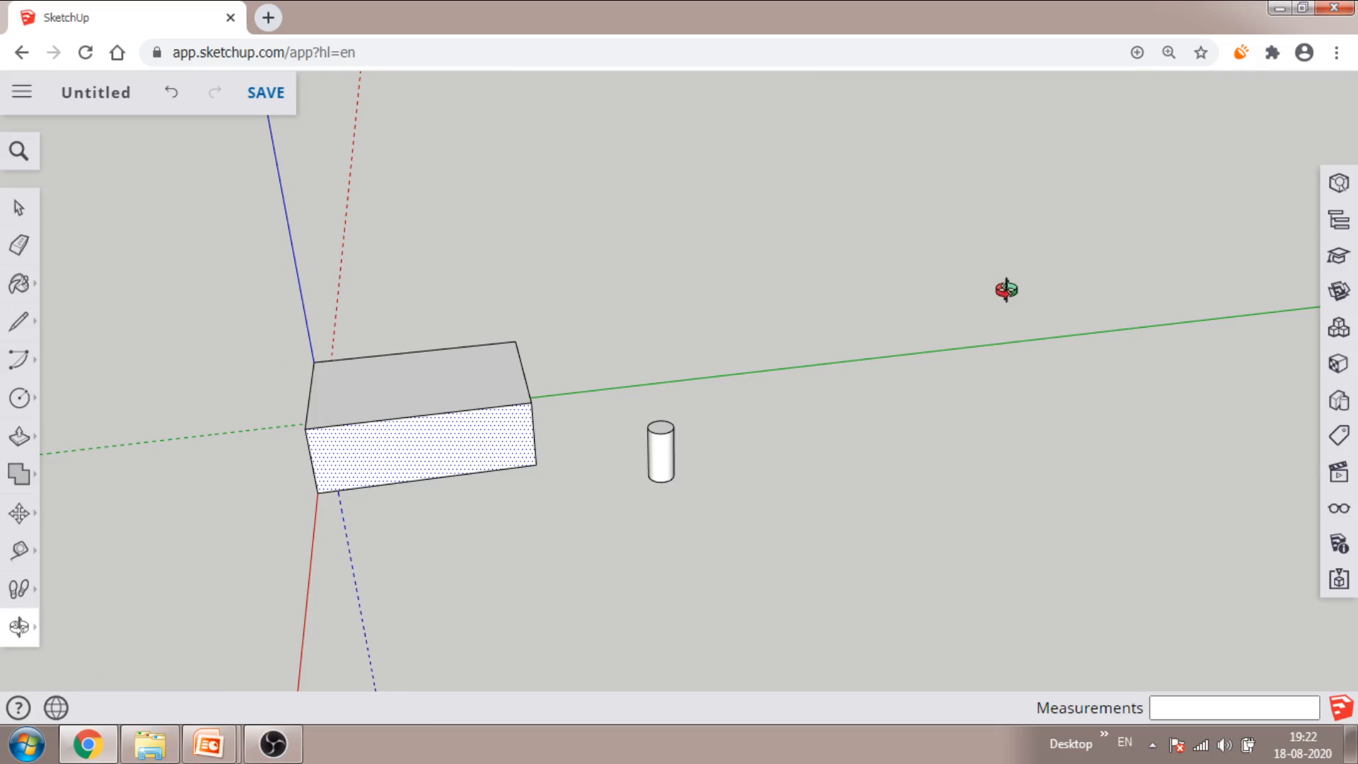